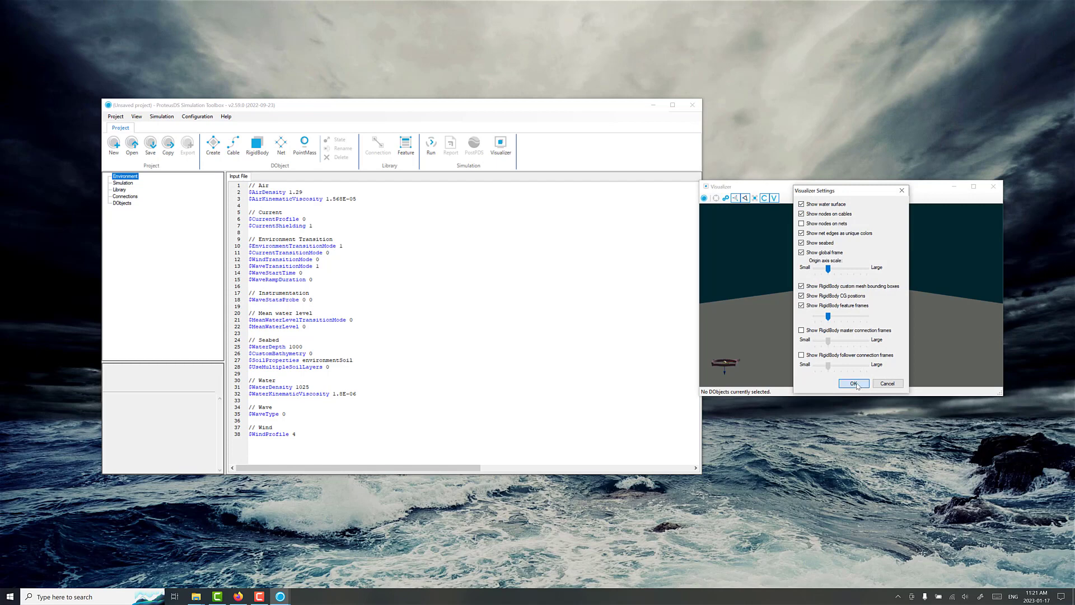
# Step: Apply the Visualizer display settings with the water surface and global frame shown
pyautogui.click(854, 385)
pyautogui.moveTo(807, 314); pyautogui.dragTo(802, 290)
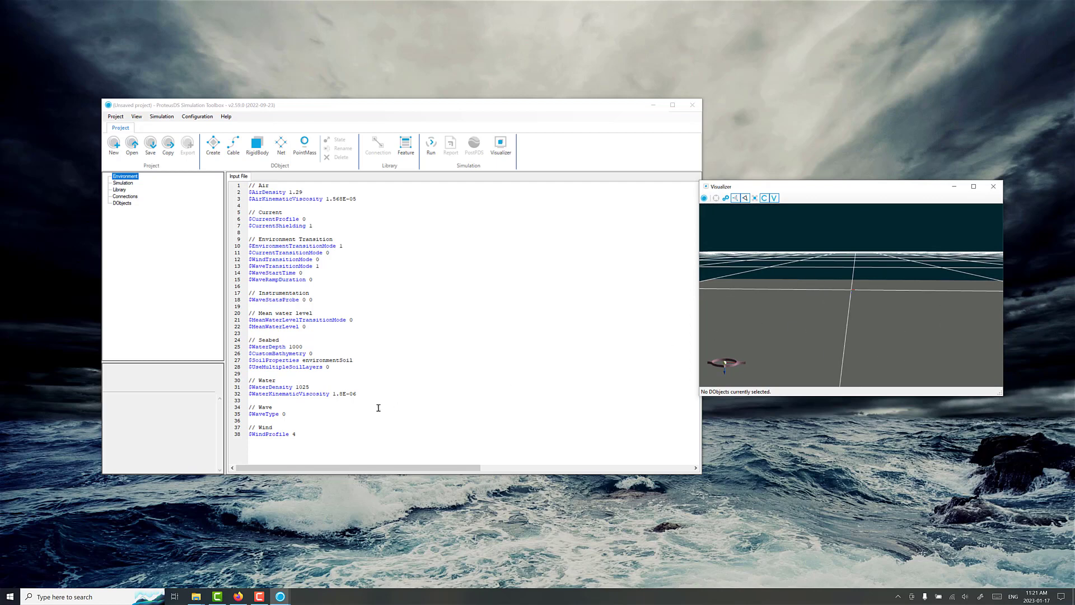
# Step: Set WaveType to 1 (Airy) in the Environment input file and resolve its follower properties
pyautogui.click(317, 414)
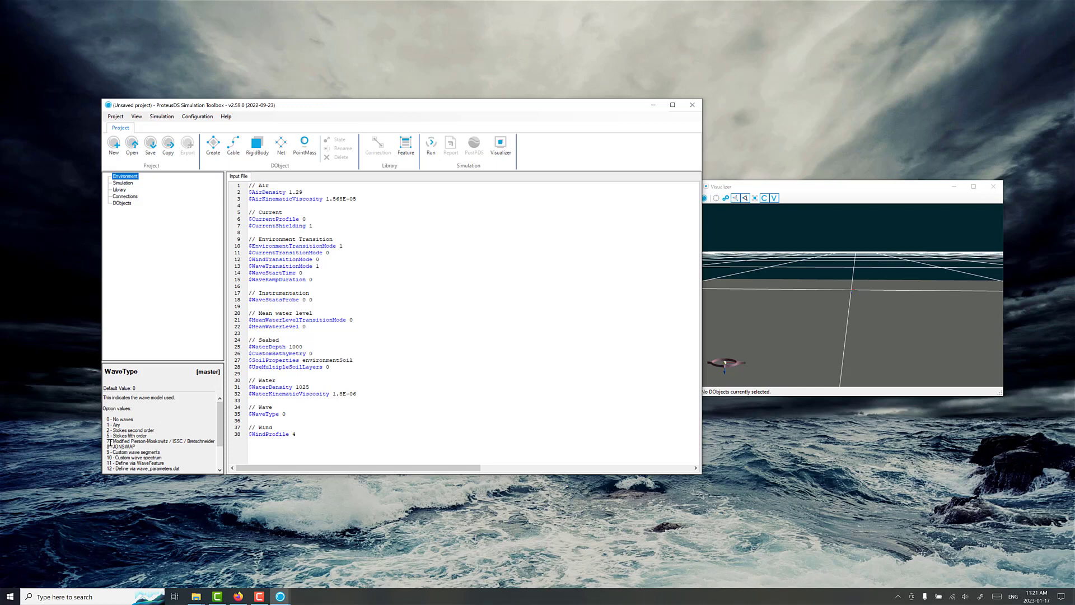
pyautogui.rightClick(283, 415)
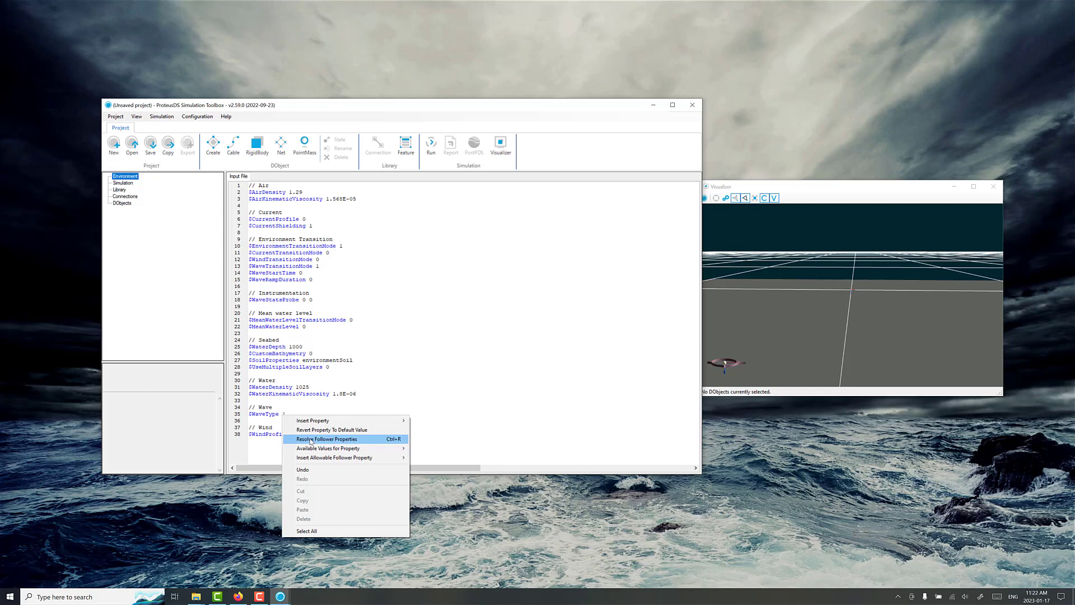
pyautogui.click(345, 442)
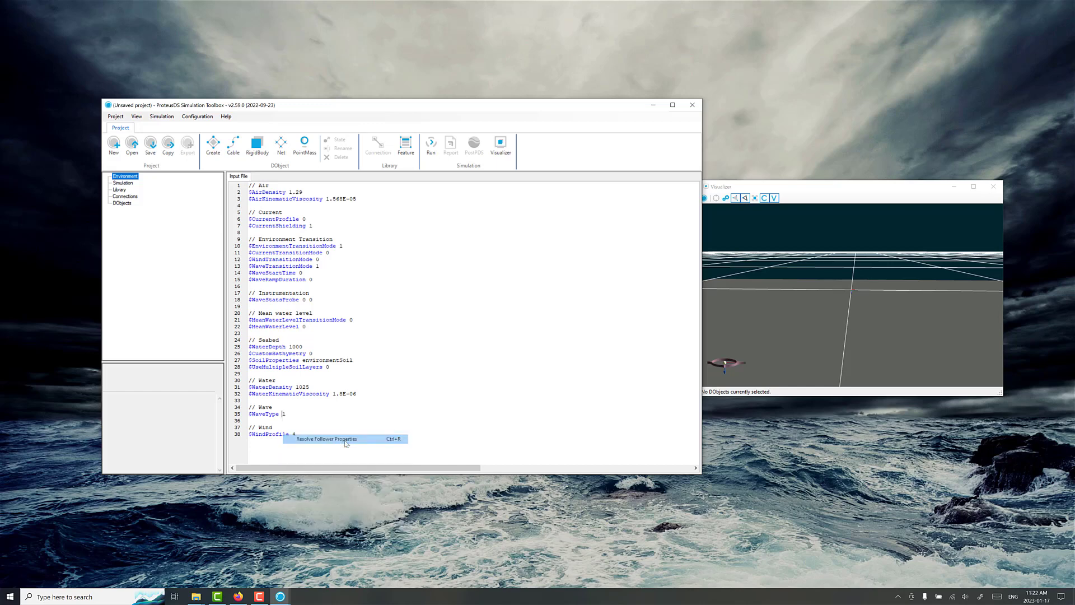
# Step: Set WaveHeight to 5 and WaveHeading to 45 for the regular wave
pyautogui.click(317, 420)
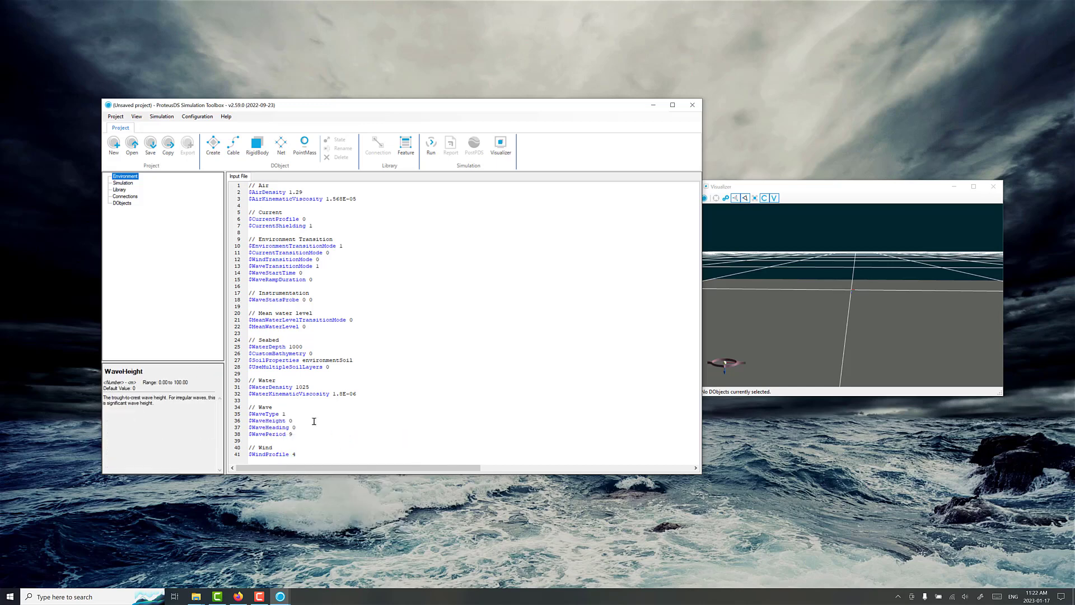
pyautogui.click(300, 428)
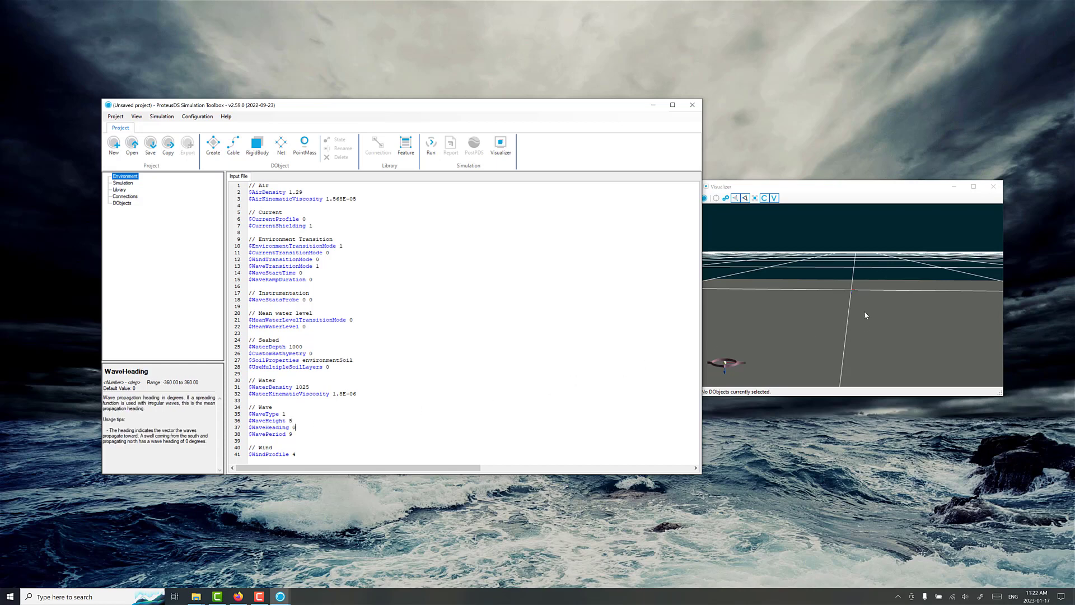
pyautogui.moveTo(852, 283); pyautogui.dragTo(816, 300)
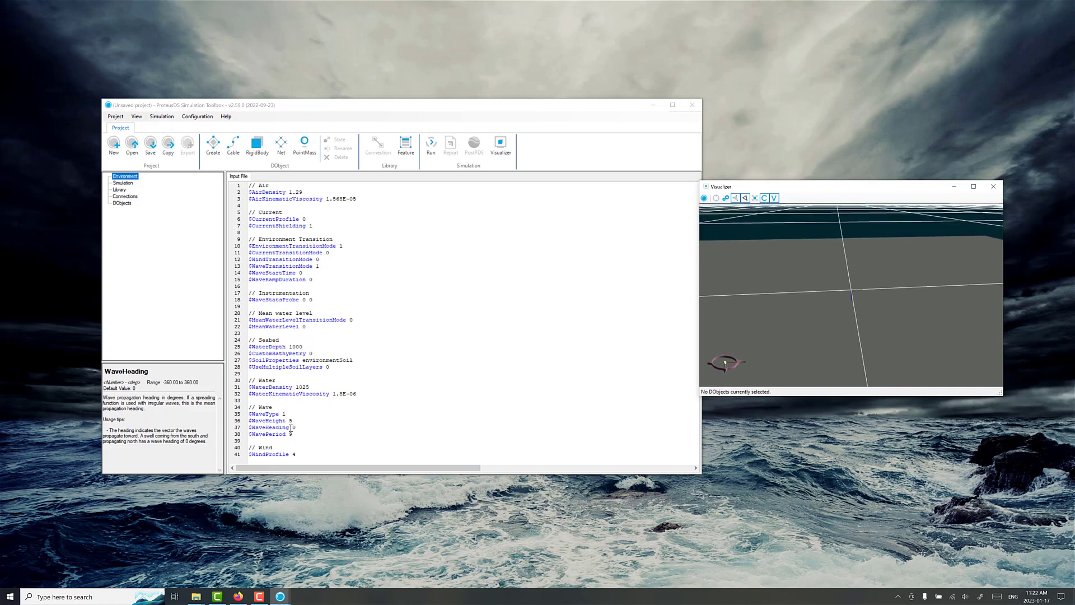
pyautogui.moveTo(817, 297)
pyautogui.mouseDown()
pyautogui.moveTo(872, 295)
pyautogui.moveTo(834, 287)
pyautogui.mouseUp()
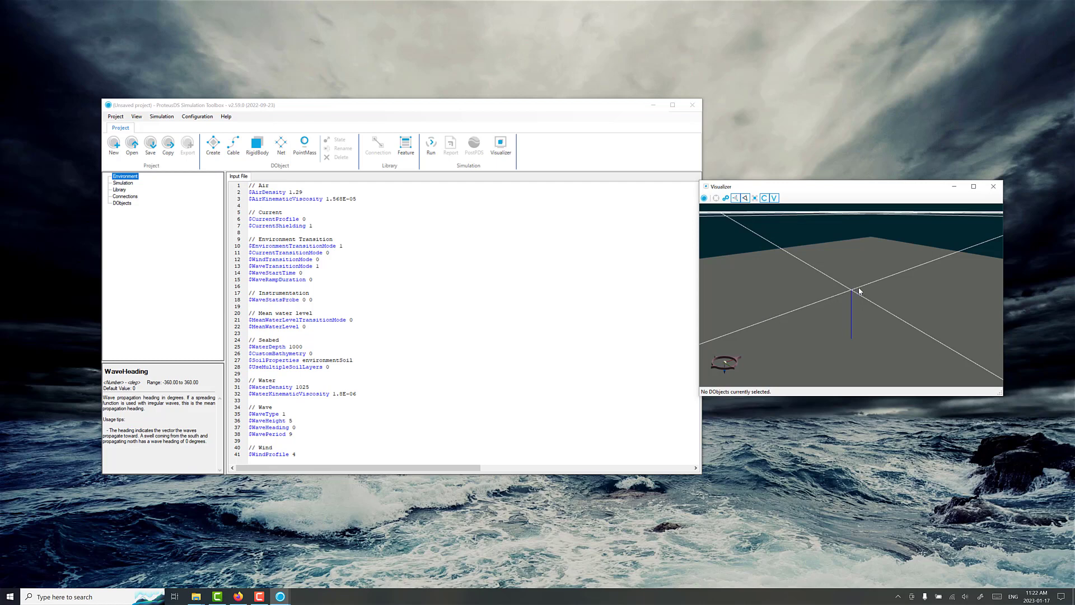
pyautogui.moveTo(932, 268); pyautogui.dragTo(947, 254)
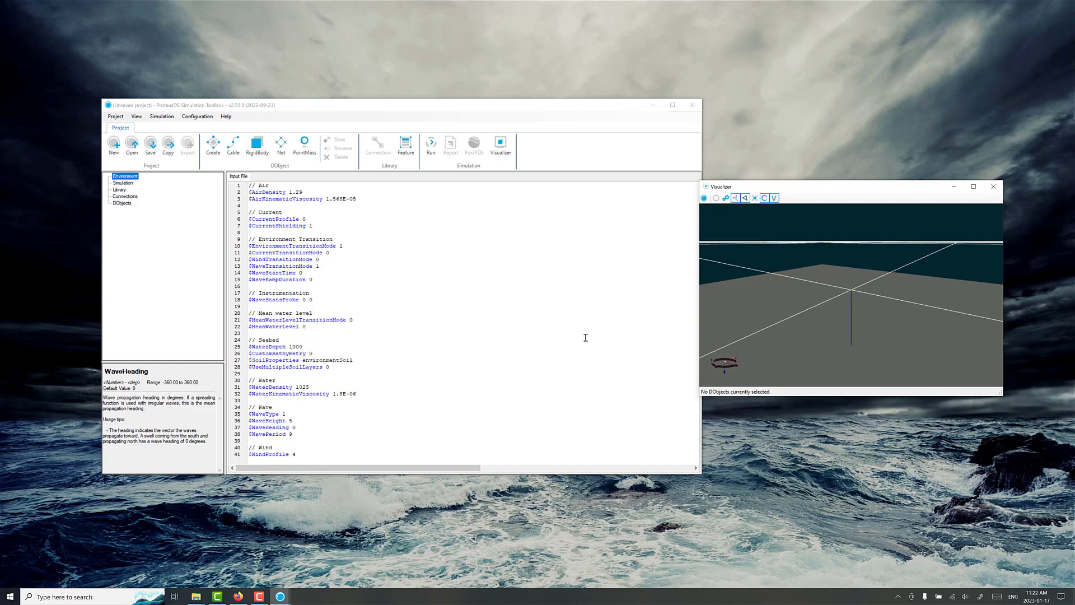
pyautogui.click(308, 438)
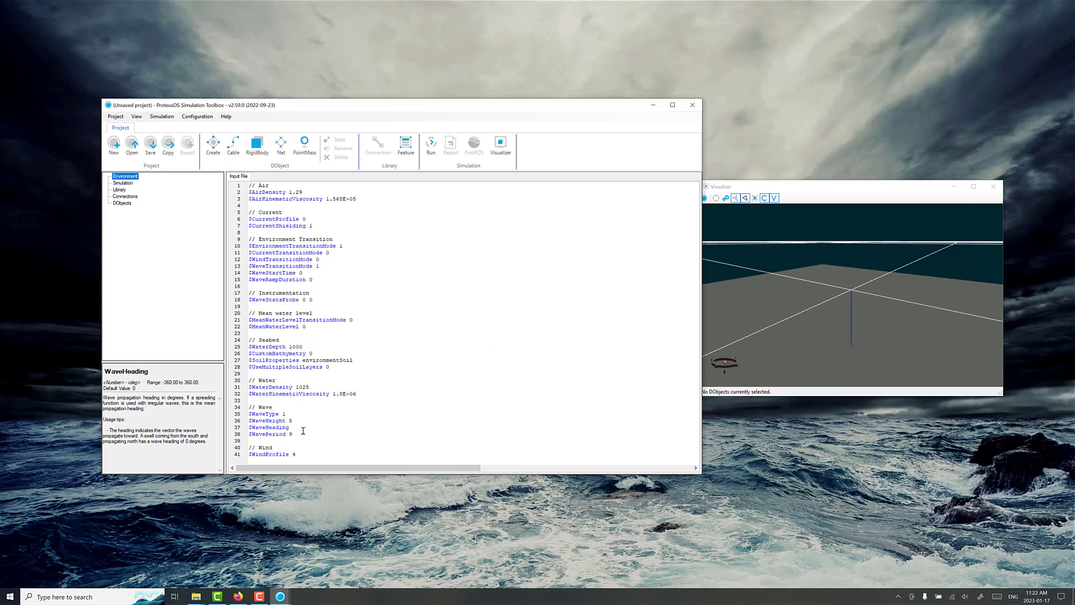
pyautogui.write('45')
pyautogui.moveTo(849, 294); pyautogui.dragTo(830, 305)
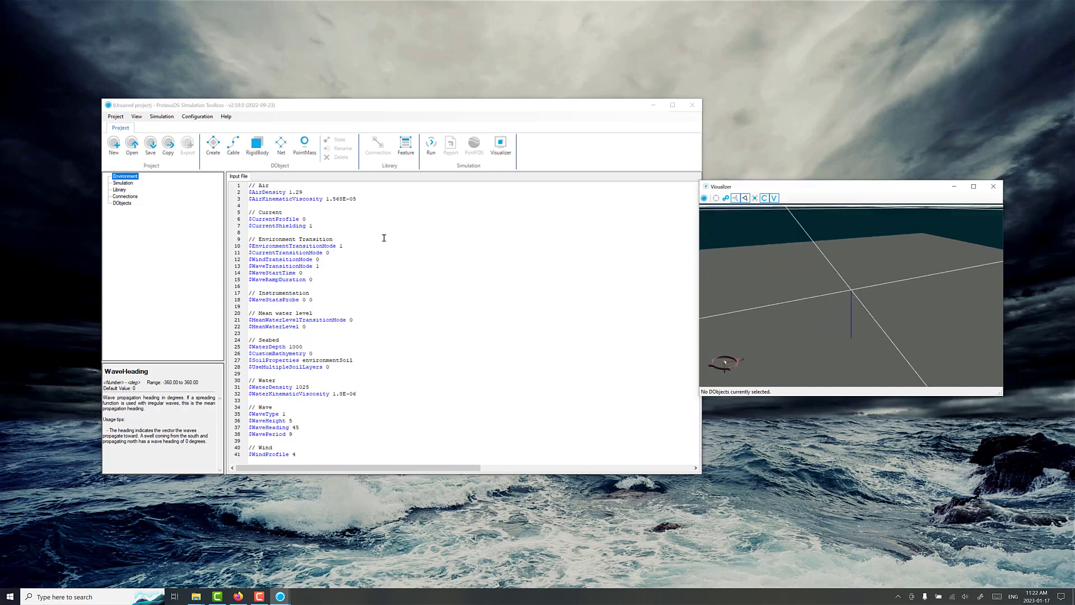
# Step: Open the Simulation input file and start a simulation run of the unsaved project
pyautogui.click(123, 183)
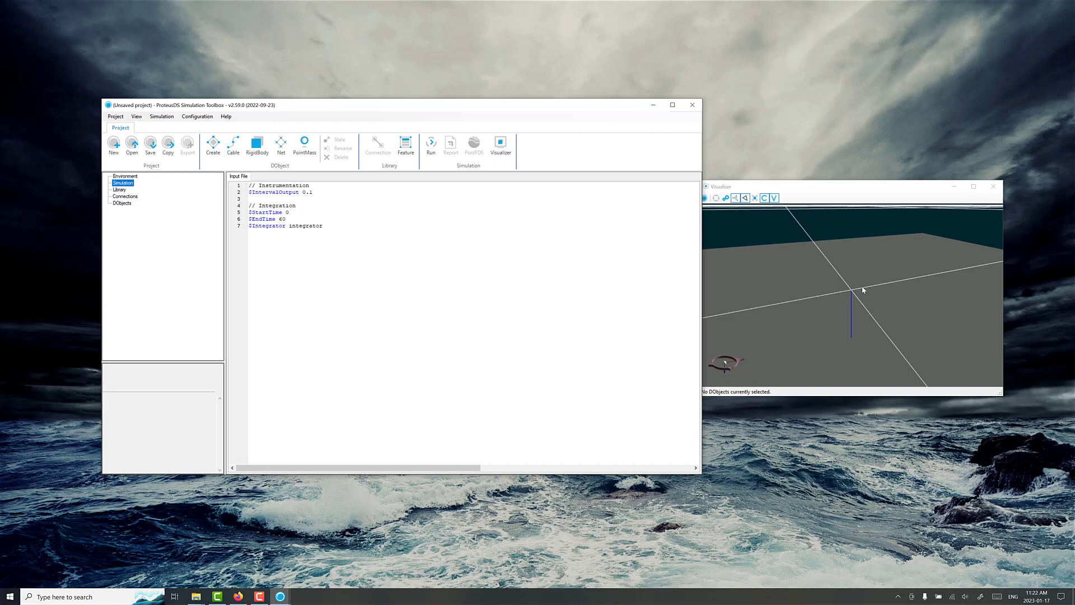
pyautogui.click(375, 212)
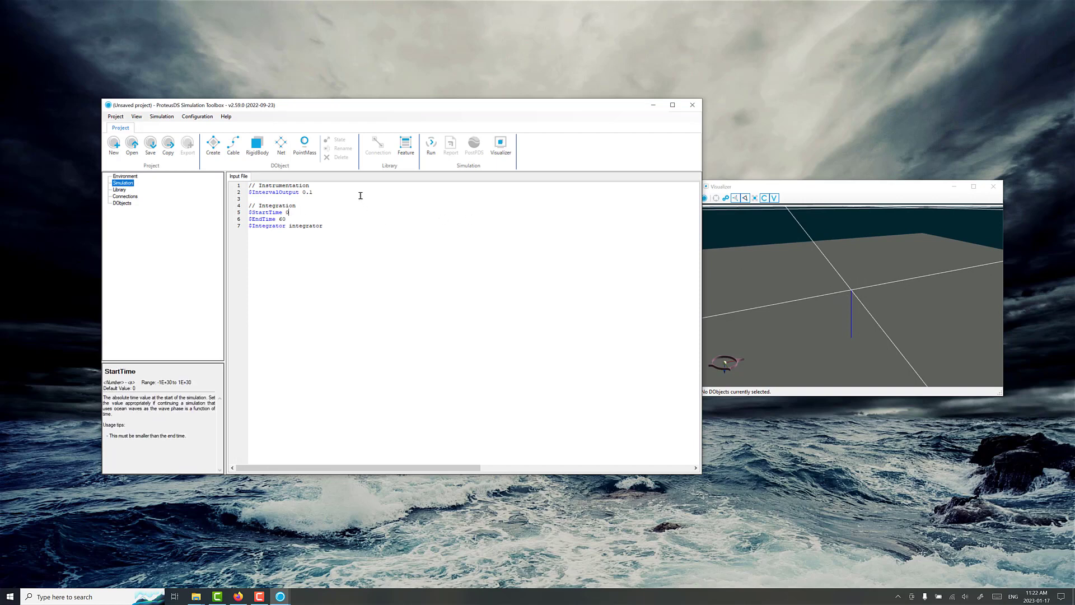
pyautogui.click(430, 147)
pyautogui.click(557, 326)
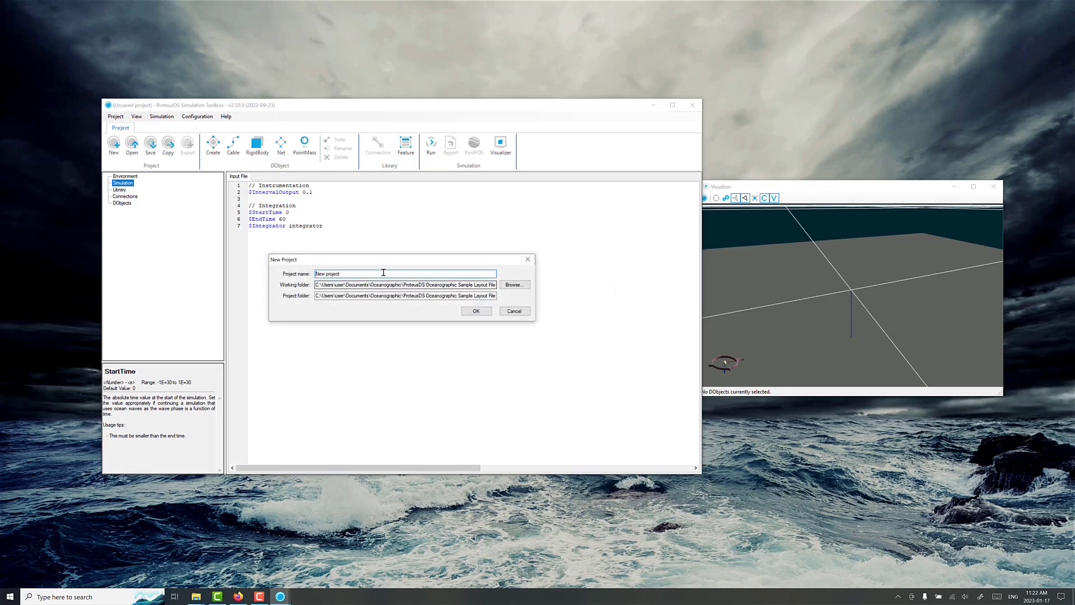
# Step: Create a folder named "sample waves" in Documents\Oceanographic and select it as the project's working folder
pyautogui.click(511, 284)
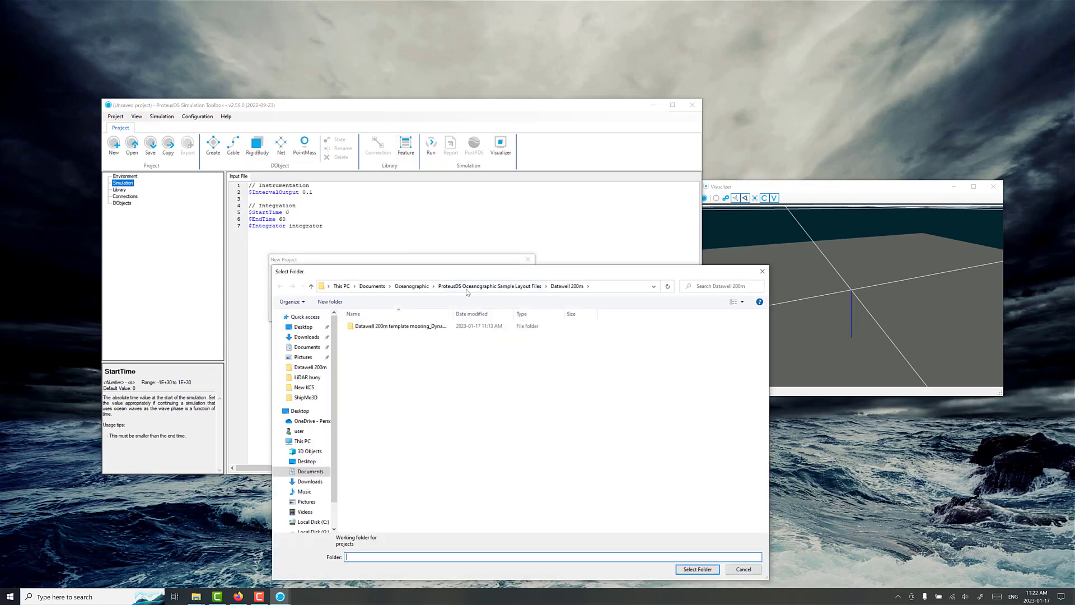
pyautogui.click(418, 287)
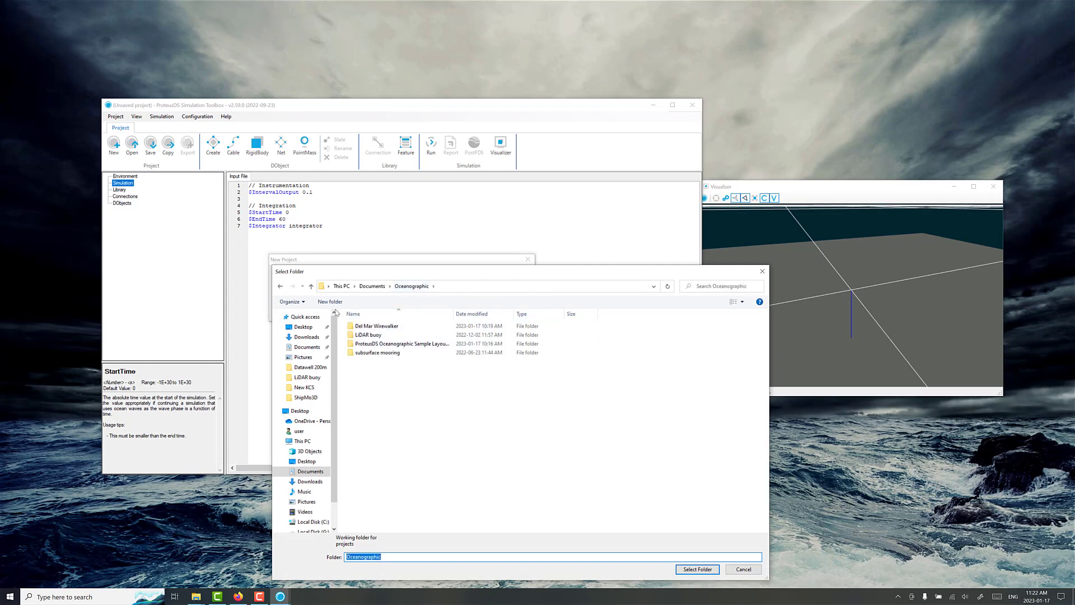
pyautogui.write('sampl')
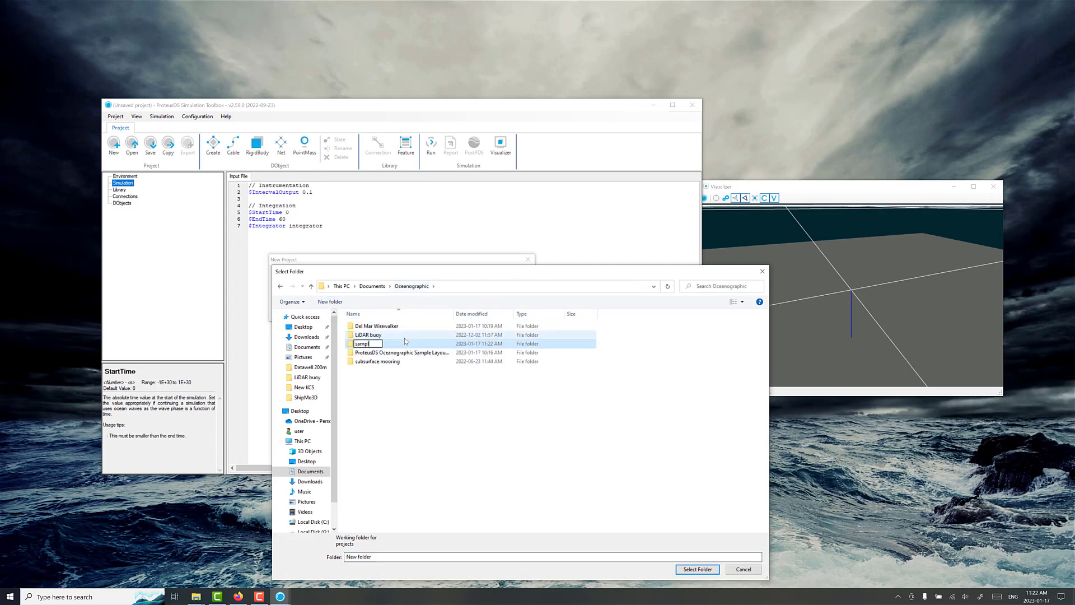
pyautogui.write('e waves')
pyautogui.press('Return')
pyautogui.press('Return')
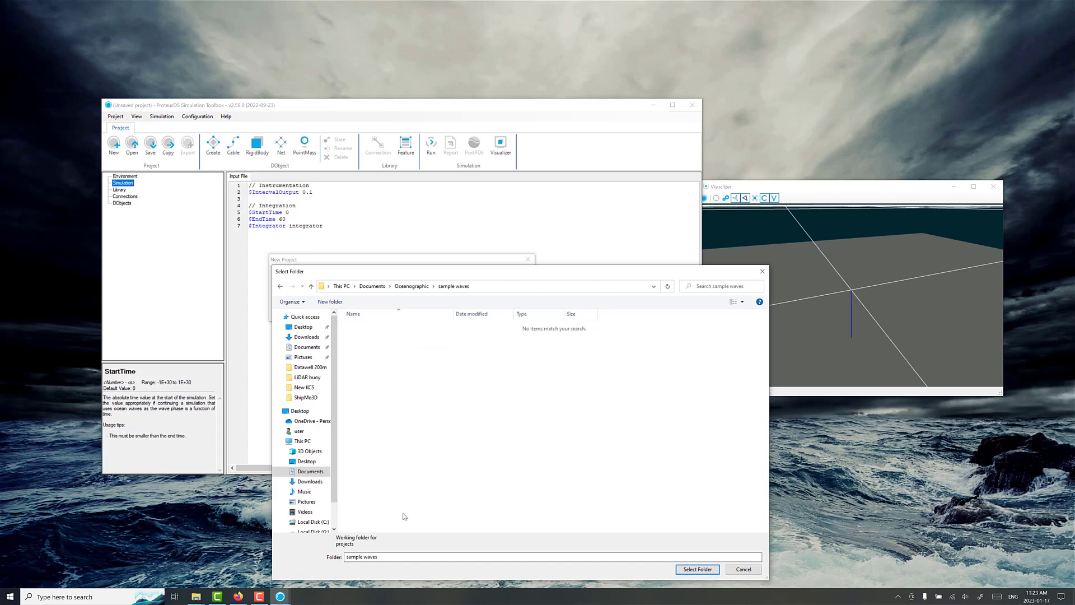
pyautogui.click(697, 569)
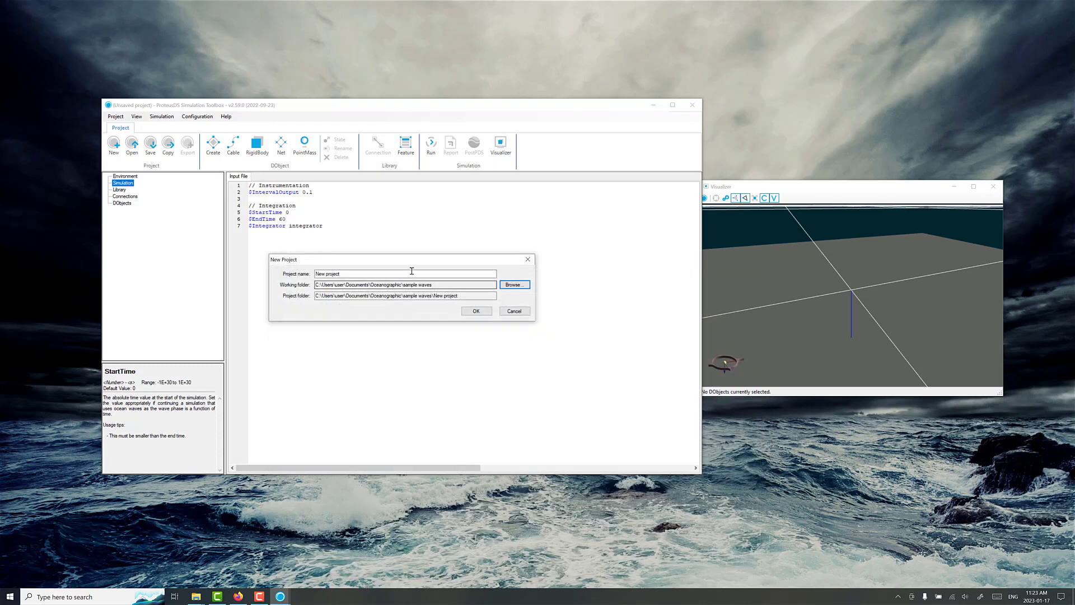
# Step: Name the project "regular" and create it so that the simulation runs
pyautogui.tripleClick(351, 273)
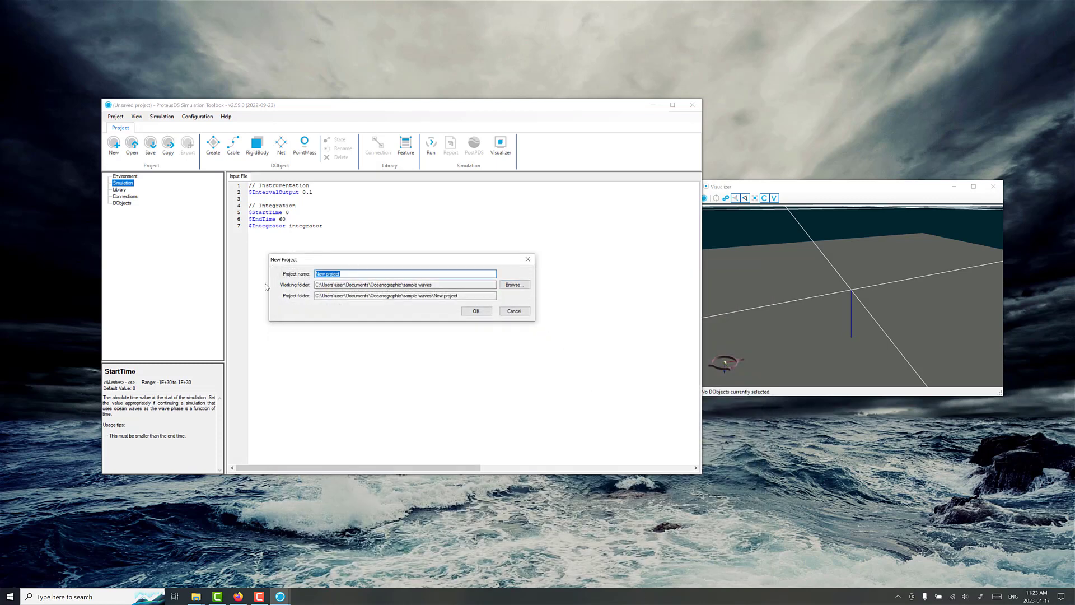
pyautogui.write('regukar')
pyautogui.click(476, 311)
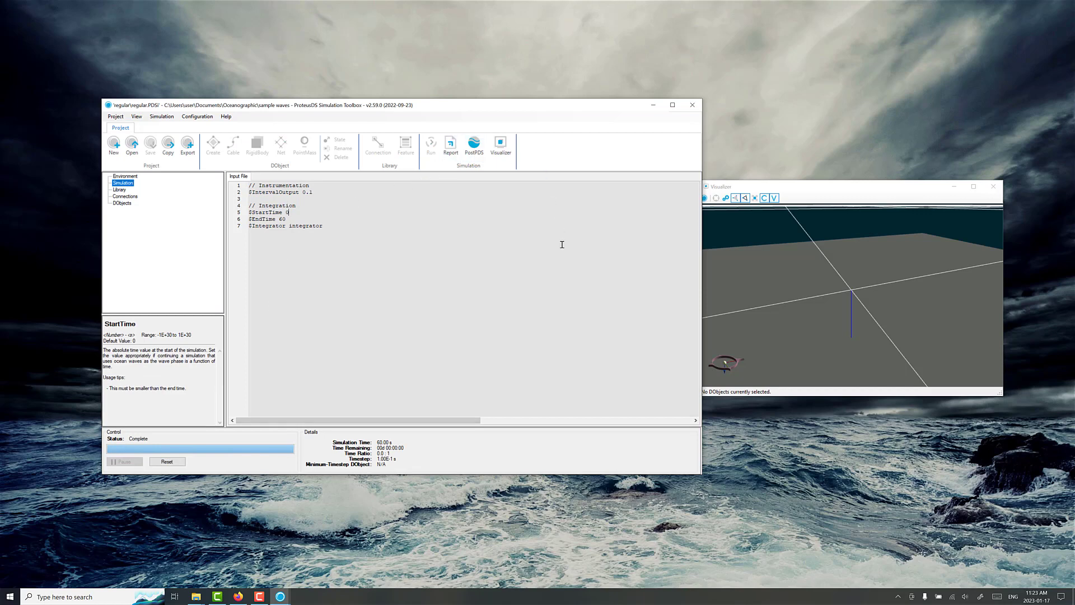
# Step: Load the simulation results in PostPDS with the default load options and view the water surface from above
pyautogui.click(474, 149)
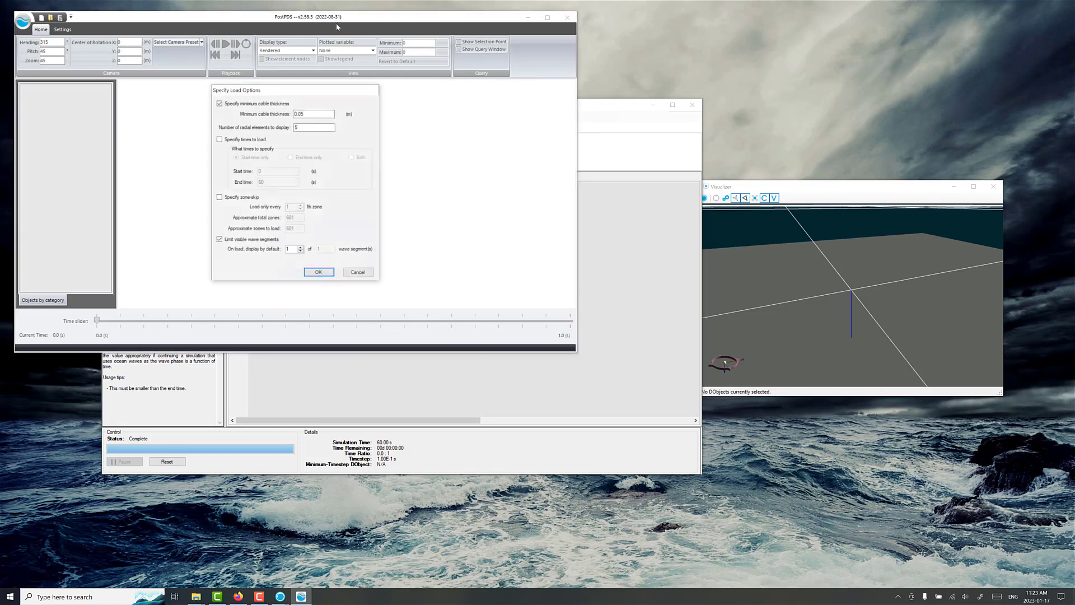
pyautogui.press('Return')
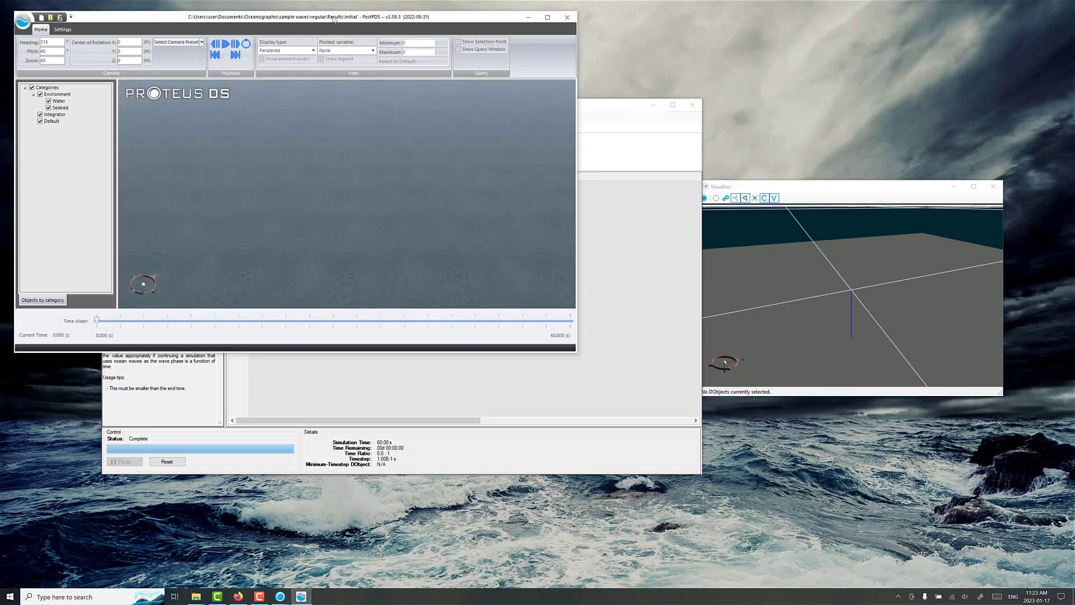
pyautogui.moveTo(334, 20); pyautogui.dragTo(508, 131)
pyautogui.moveTo(502, 258); pyautogui.dragTo(457, 265)
pyautogui.scroll(-3, 481, 283)
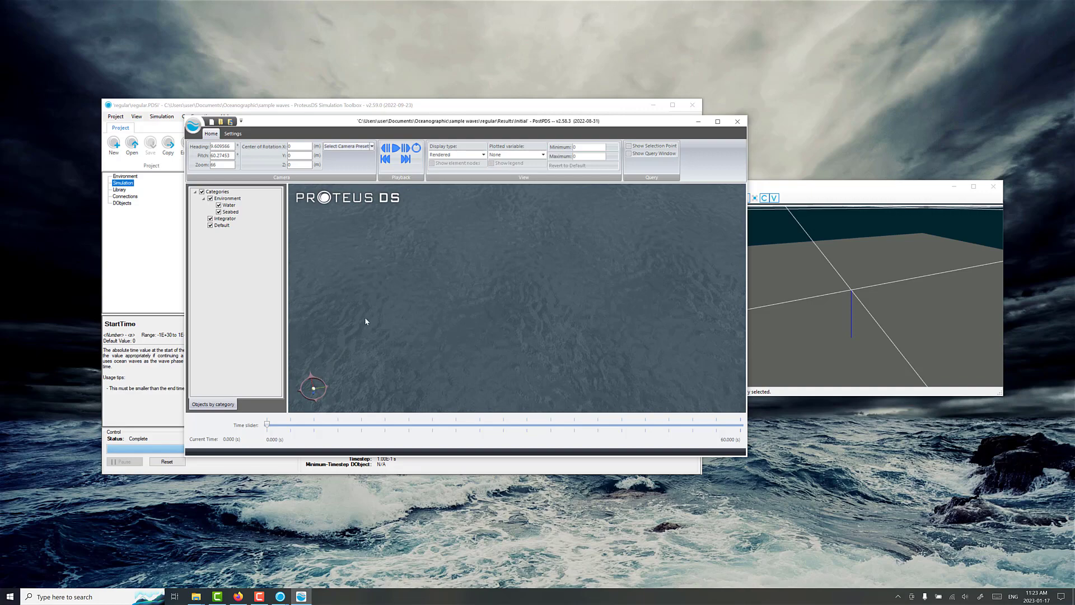
# Step: Play the wave animation and change the display type to Engineering
pyautogui.click(396, 148)
pyautogui.moveTo(419, 236); pyautogui.dragTo(409, 293)
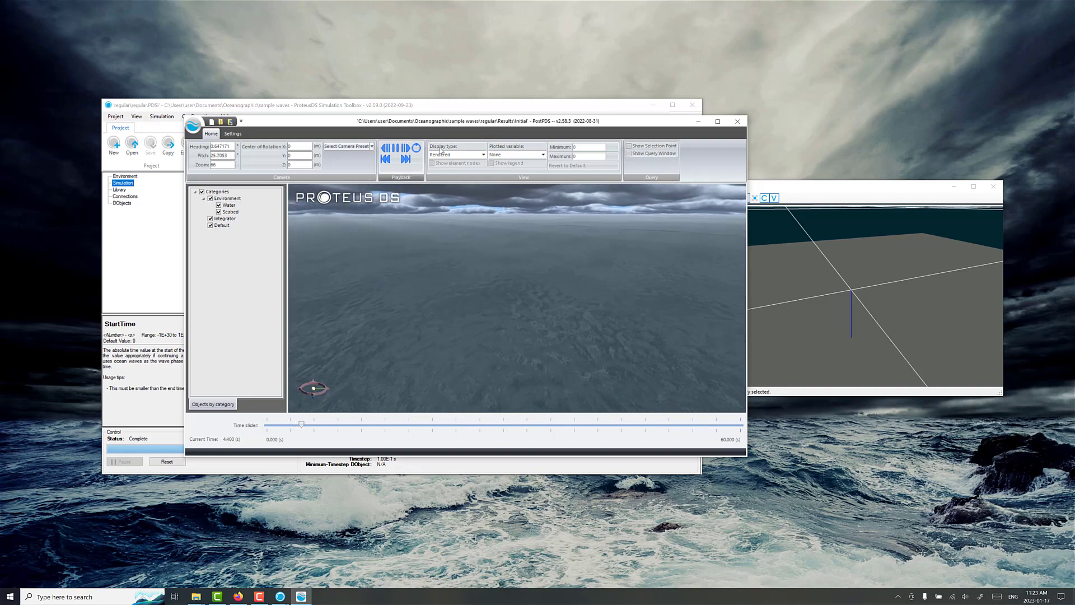
pyautogui.click(448, 155)
pyautogui.click(448, 170)
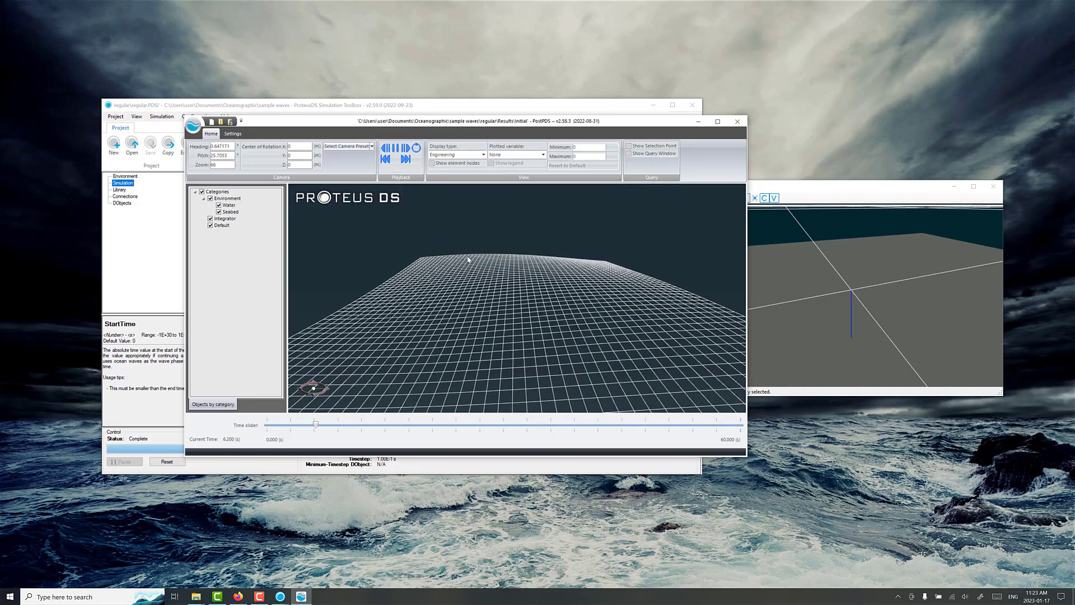
pyautogui.moveTo(469, 259)
pyautogui.mouseDown()
pyautogui.moveTo(523, 266)
pyautogui.moveTo(503, 274)
pyautogui.moveTo(485, 240)
pyautogui.moveTo(452, 230)
pyautogui.moveTo(475, 240)
pyautogui.mouseUp()
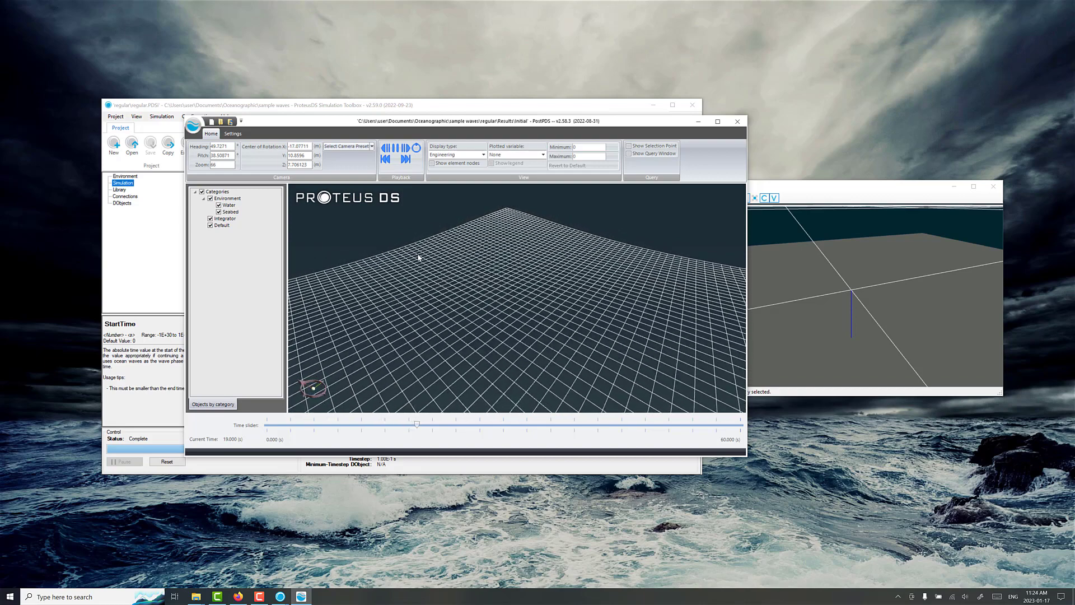
# Step: Close the PostPDS results window and start a new project in the Simulation Toolbox
pyautogui.click(737, 120)
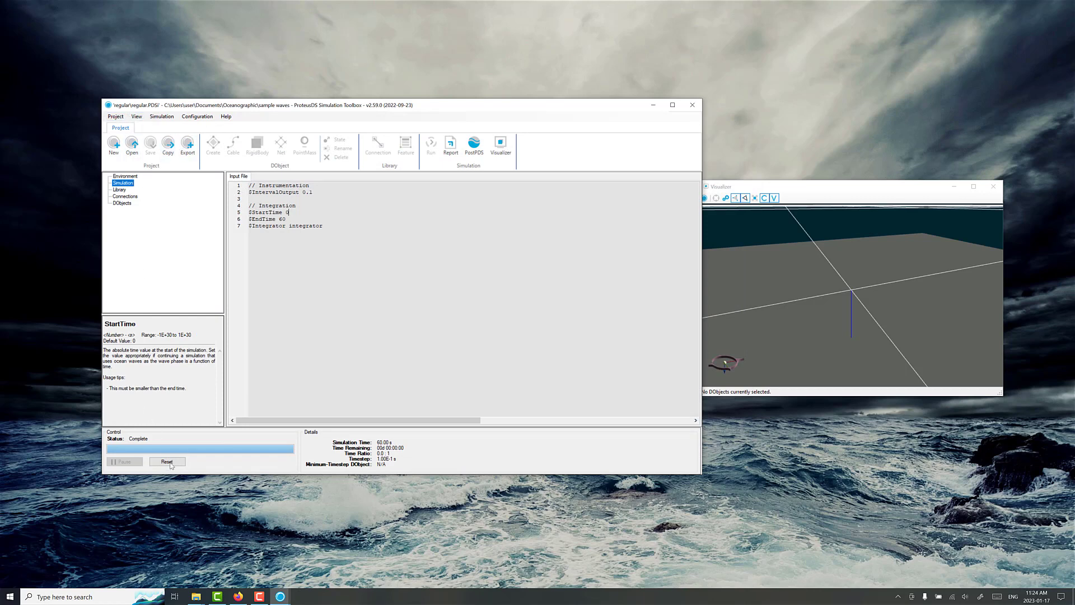
pyautogui.click(116, 117)
pyautogui.click(116, 117)
# Step: Set WaveType to 8 (JONSWAP) in the Environment input file and resolve its follower properties
pyautogui.click(300, 416)
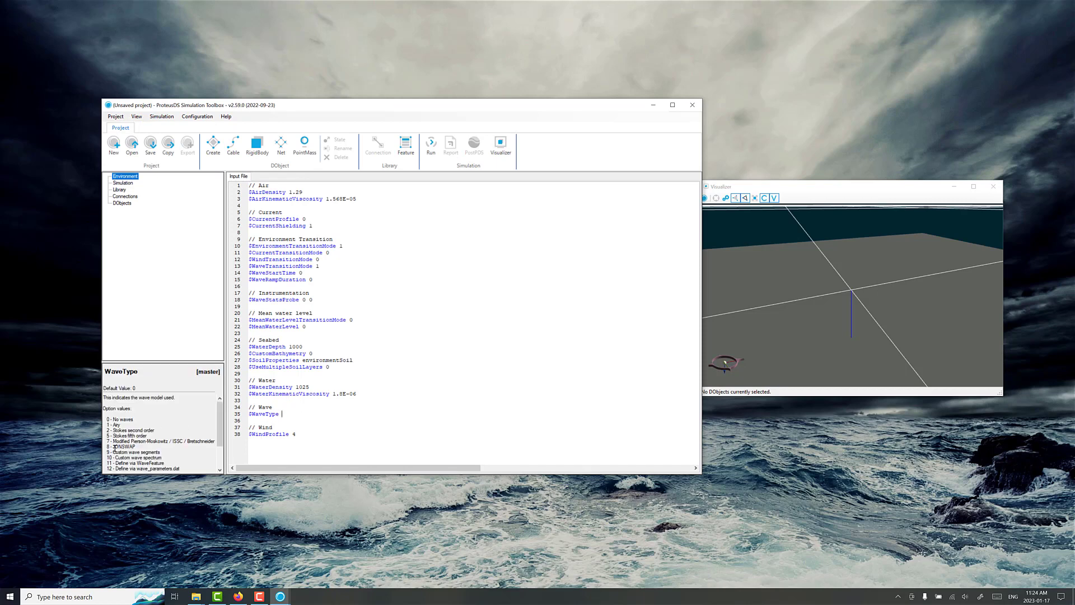
pyautogui.write('8')
pyautogui.rightClick(283, 415)
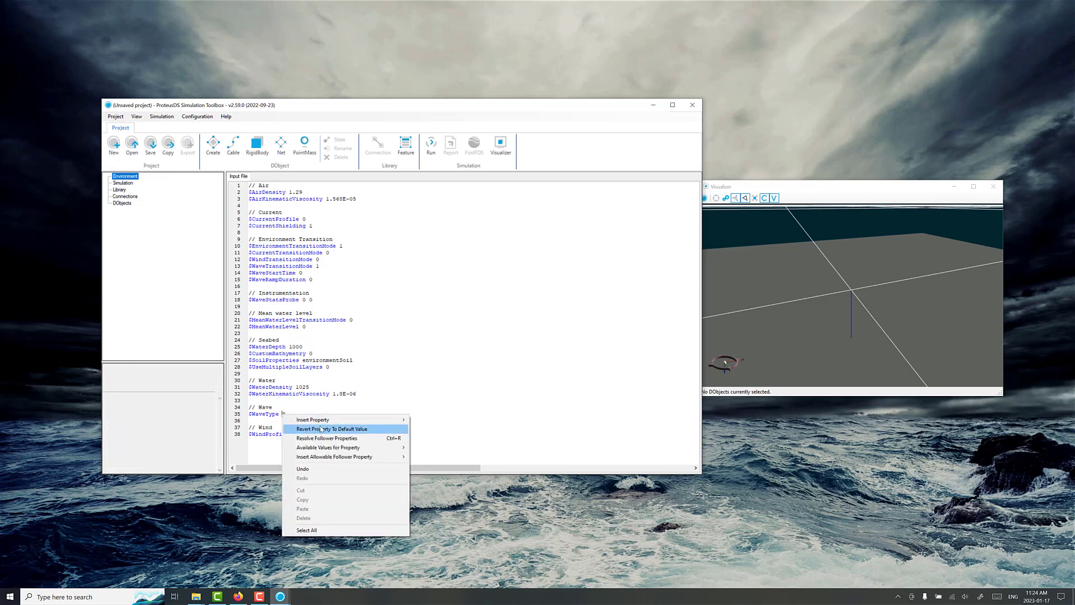
pyautogui.click(330, 438)
pyautogui.scroll(-1, 330, 439)
# Step: Set WaveHeight to 5 and WaveHeading to 45 for the JONSWAP wave spectrum
pyautogui.click(303, 415)
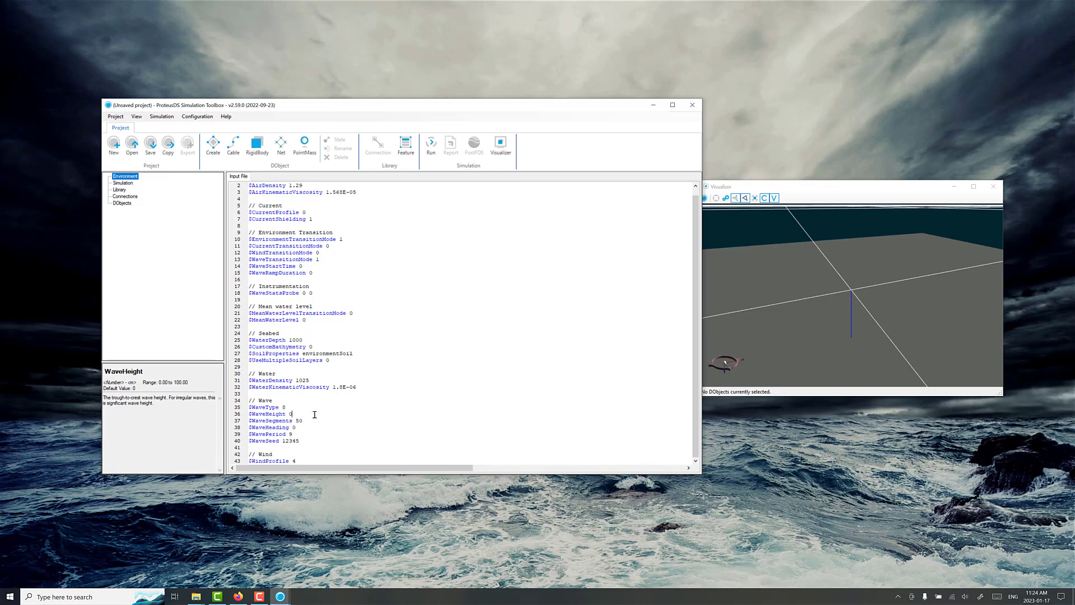
pyautogui.click(301, 427)
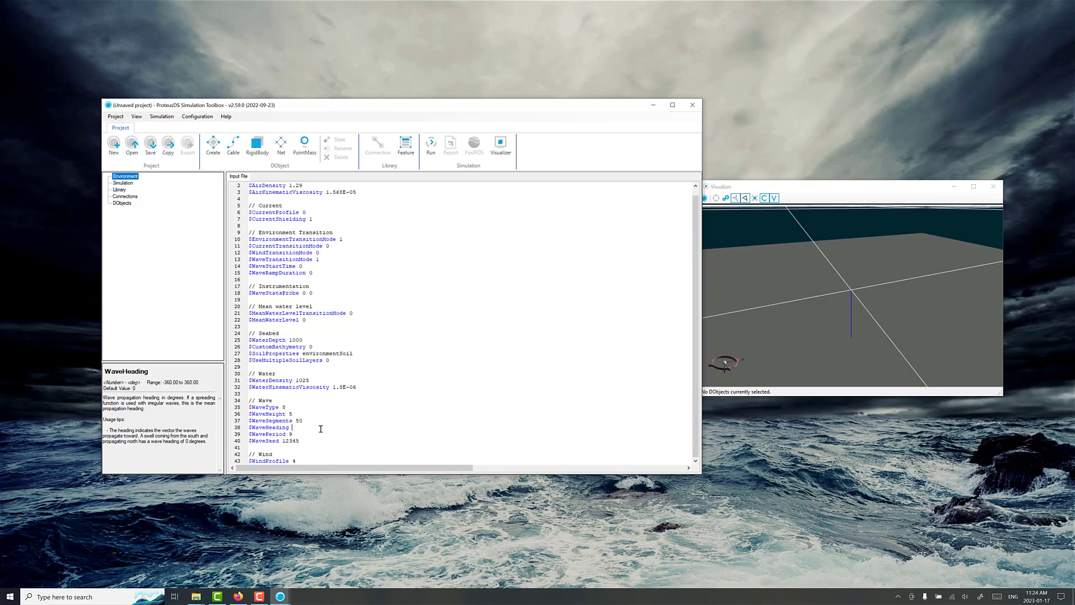
pyautogui.write('45')
# Step: Review the property descriptions of WaveSegments, WavePeriod and WaveSeed
pyautogui.moveTo(297, 420); pyautogui.dragTo(303, 420)
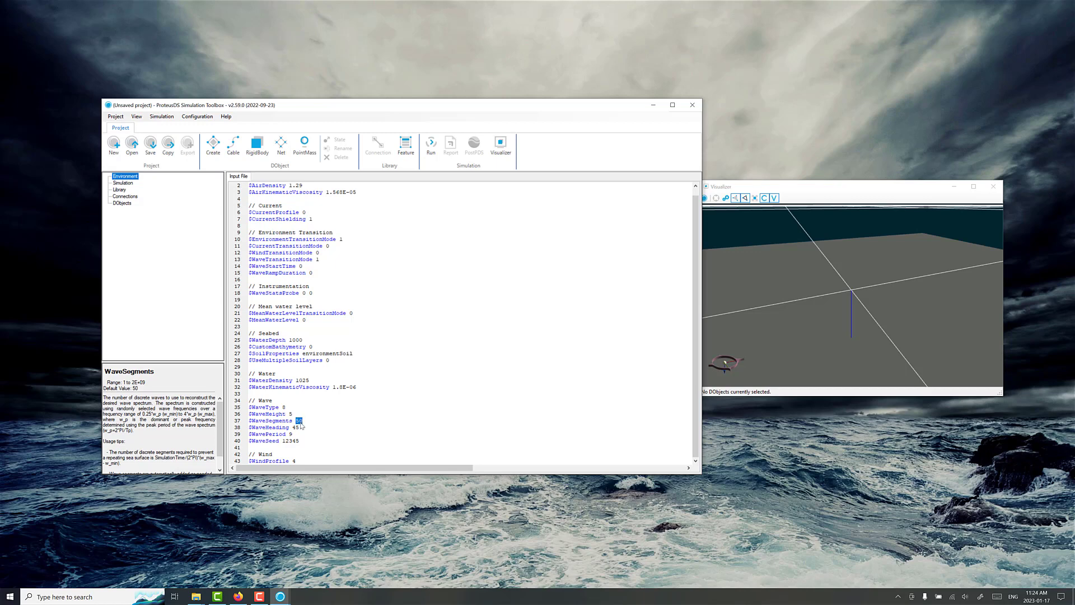
pyautogui.doubleClick(291, 434)
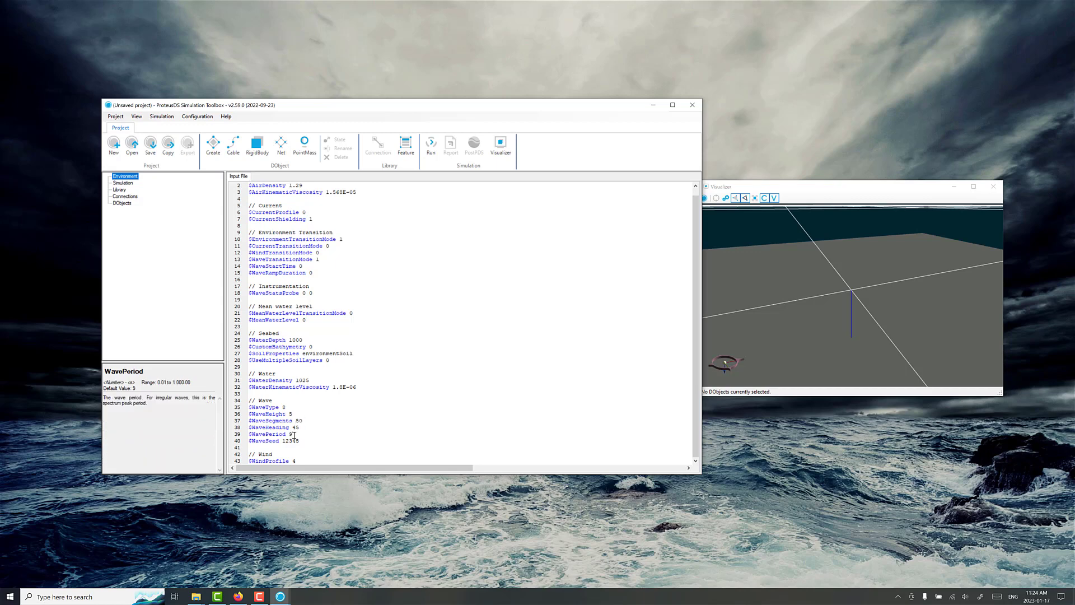
pyautogui.moveTo(291, 434); pyautogui.dragTo(247, 435)
pyautogui.click(304, 439)
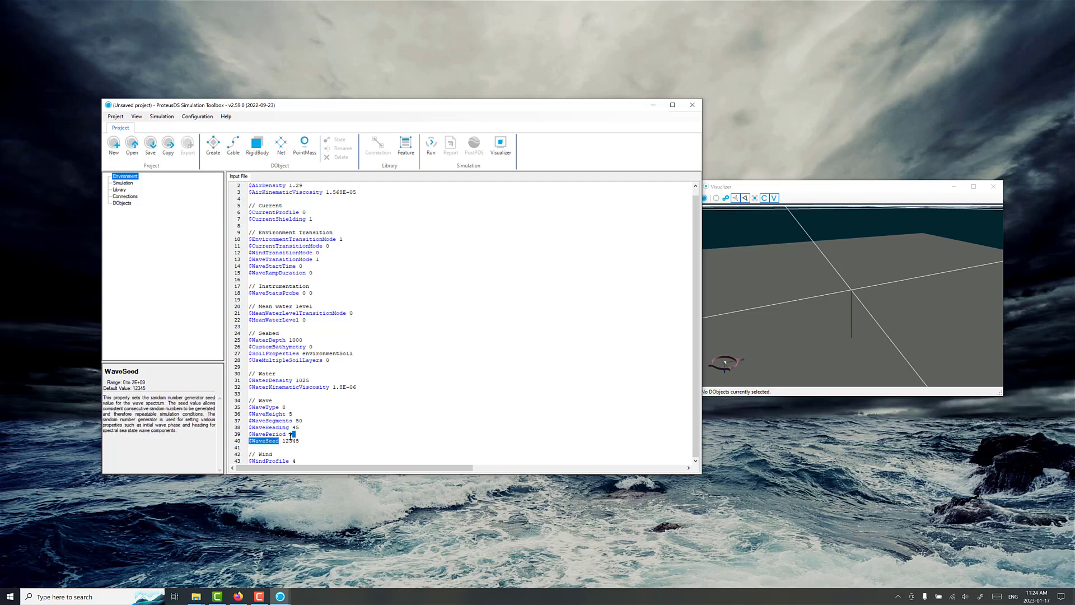
# Step: Run the simulation, saving the new project under the name "irregular"
pyautogui.moveTo(309, 442); pyautogui.dragTo(280, 442)
pyautogui.click(308, 442)
pyautogui.click(431, 144)
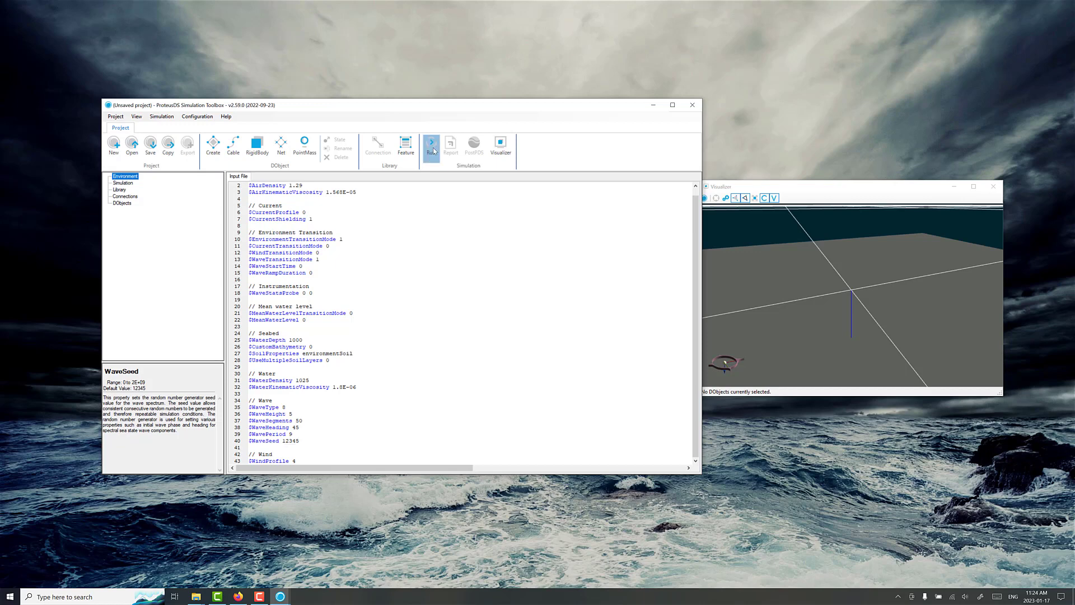
pyautogui.click(560, 327)
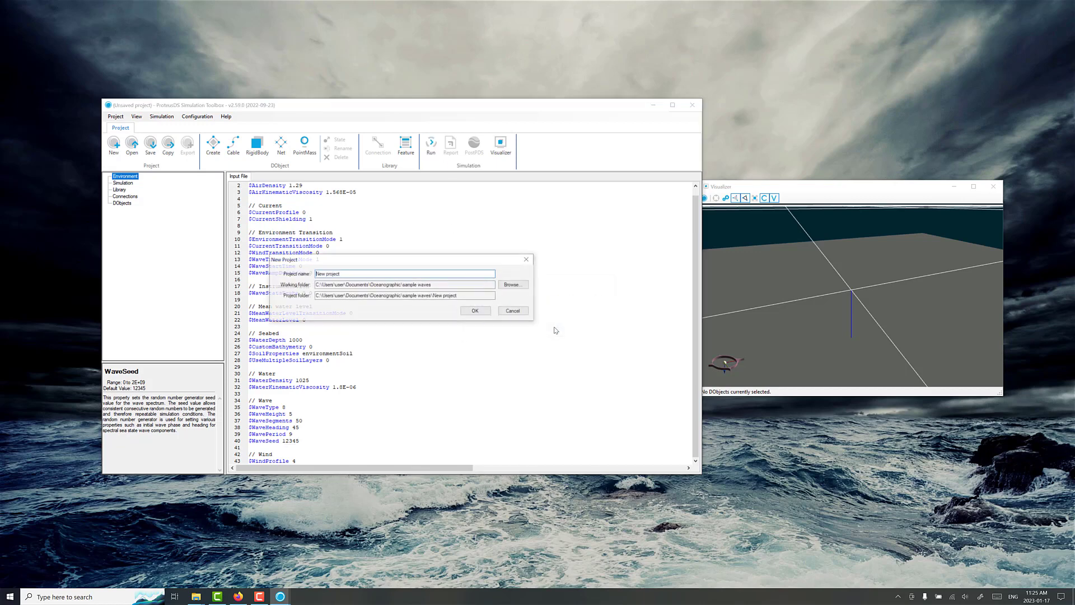
pyautogui.moveTo(365, 273); pyautogui.dragTo(273, 278)
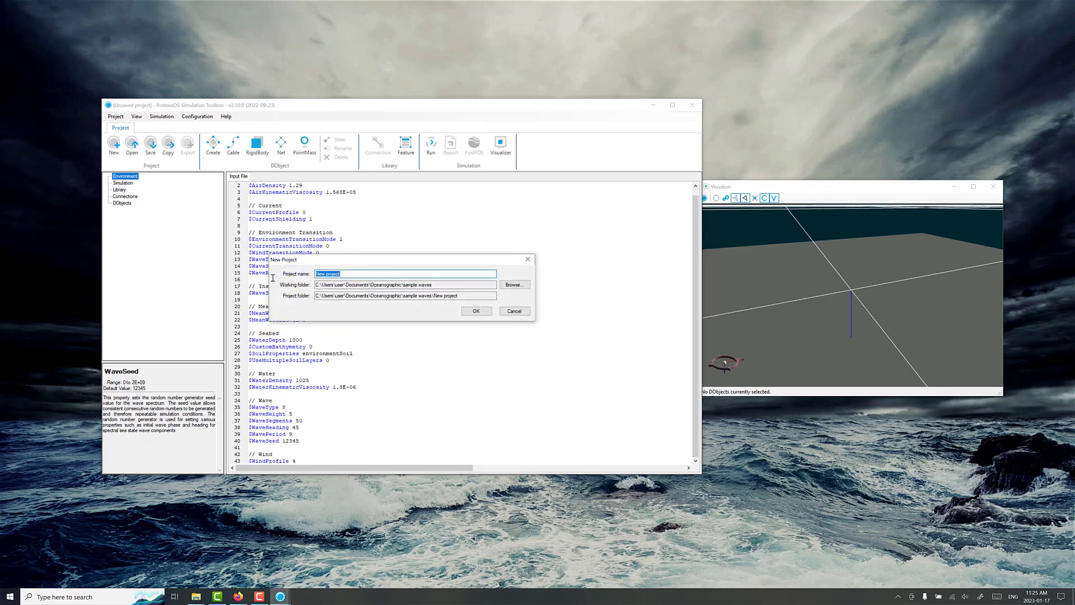
pyautogui.write('rregular')
pyautogui.click(477, 313)
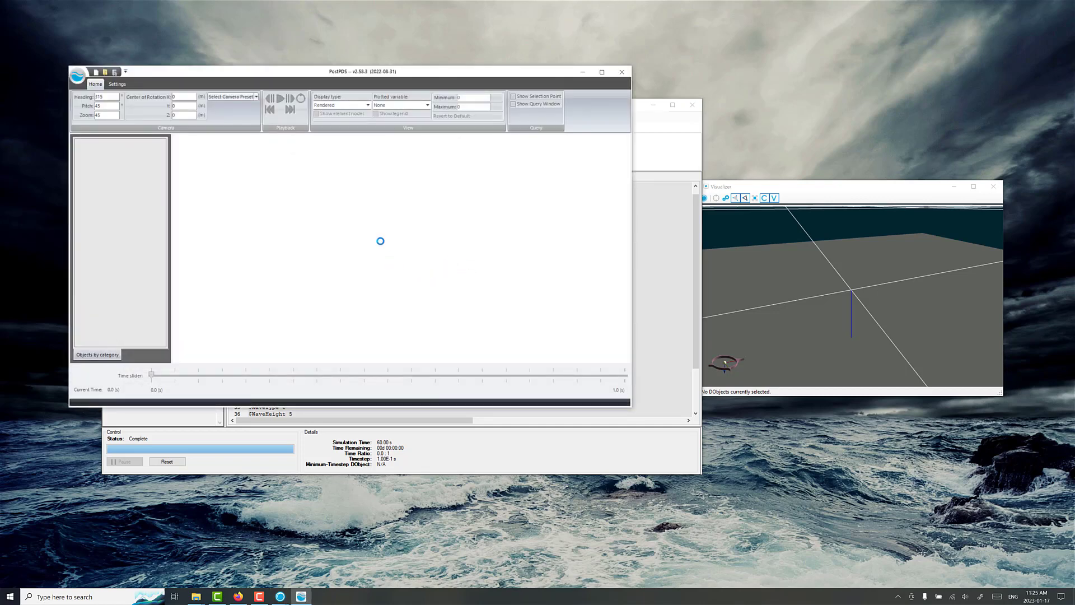
# Step: Load the irregular wave results in PostPDS and inspect the rendered sea surface from low and high angles during playback
pyautogui.click(385, 327)
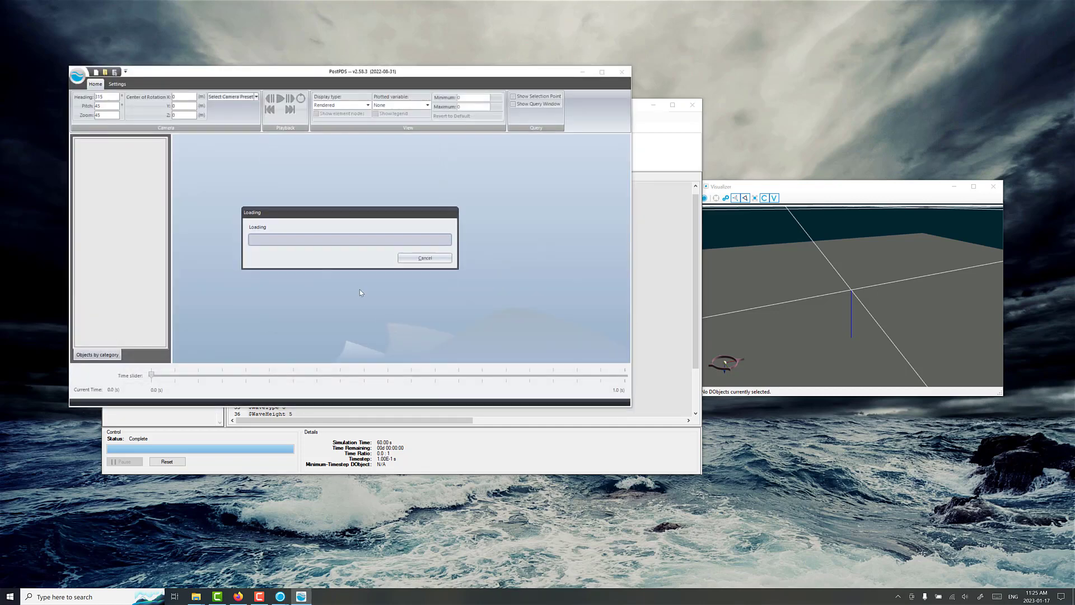
pyautogui.moveTo(319, 236); pyautogui.dragTo(403, 295)
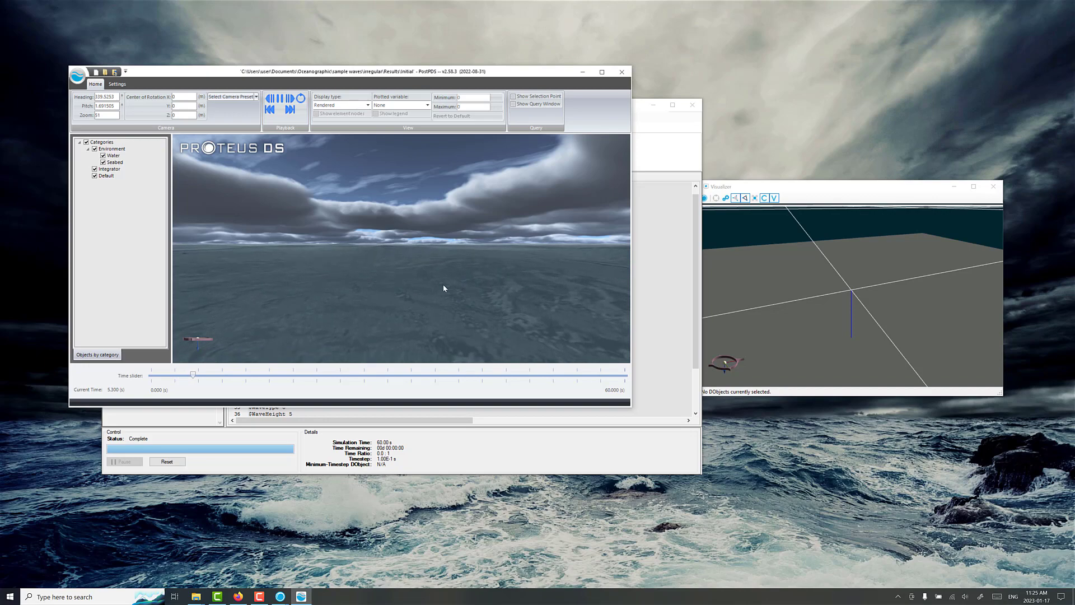
pyautogui.moveTo(326, 288); pyautogui.dragTo(198, 340)
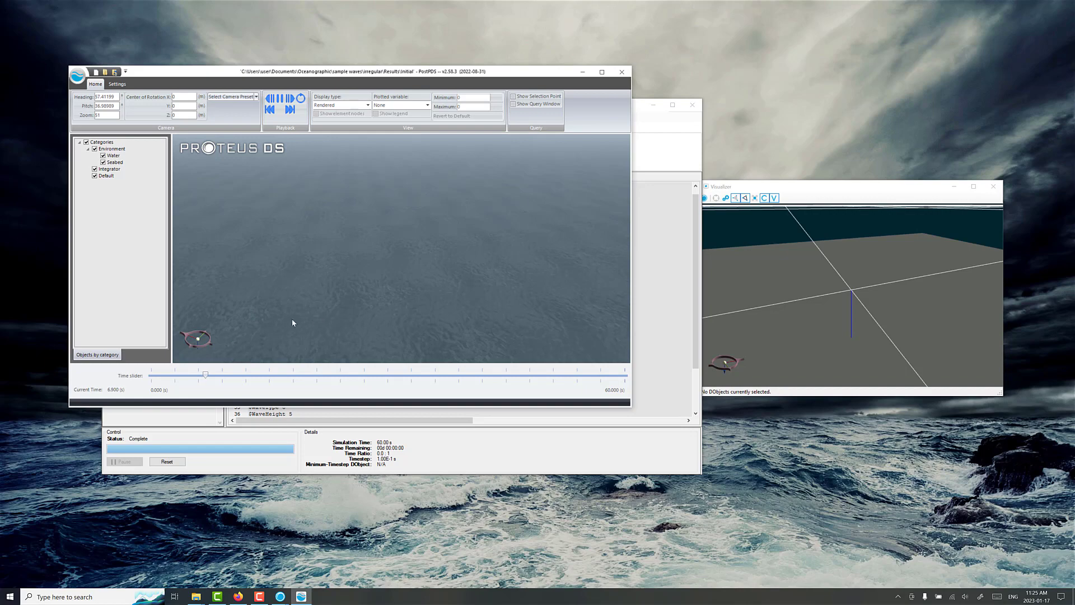
pyautogui.moveTo(293, 322); pyautogui.dragTo(288, 316)
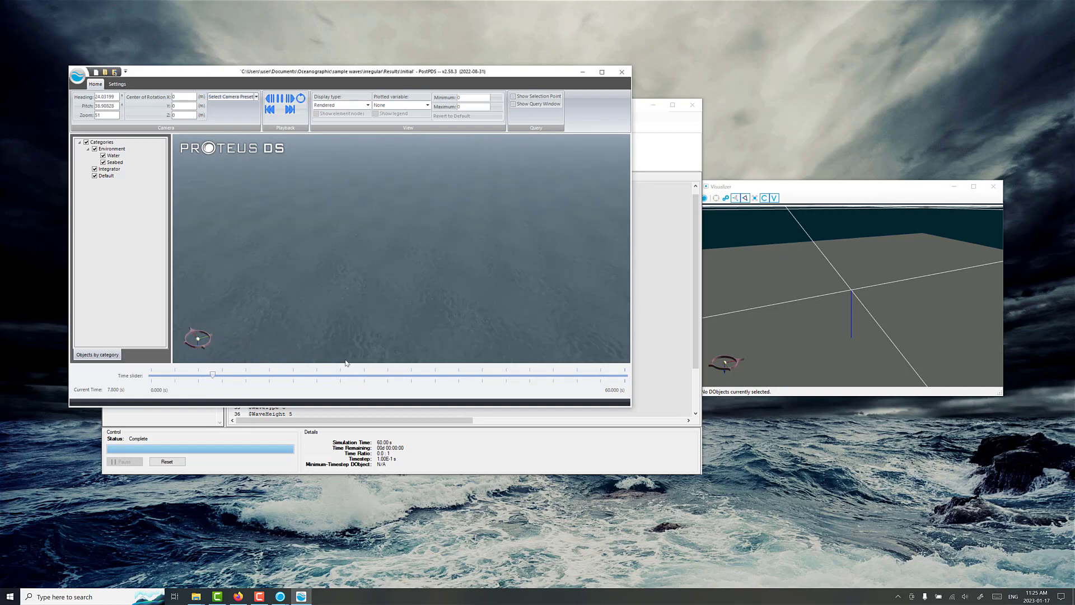
# Step: Check the WaveHeading value in the Simulation Toolbox input file, move that window clear of the results and return to PostPDS
pyautogui.hotkey('alt', 'Tab')
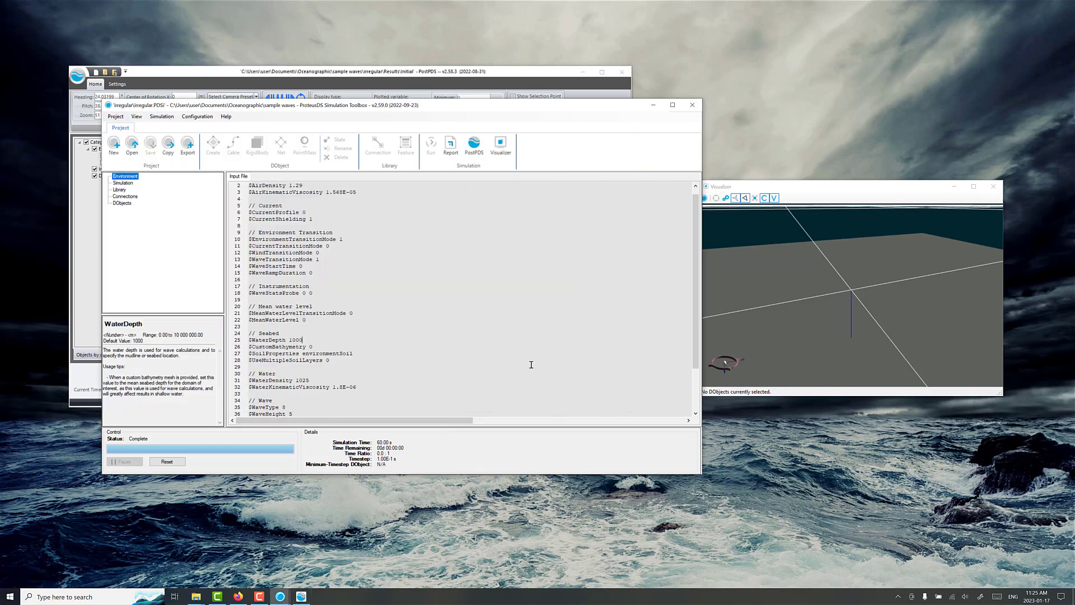
pyautogui.scroll(-3, 313, 399)
pyautogui.moveTo(289, 374); pyautogui.dragTo(301, 374)
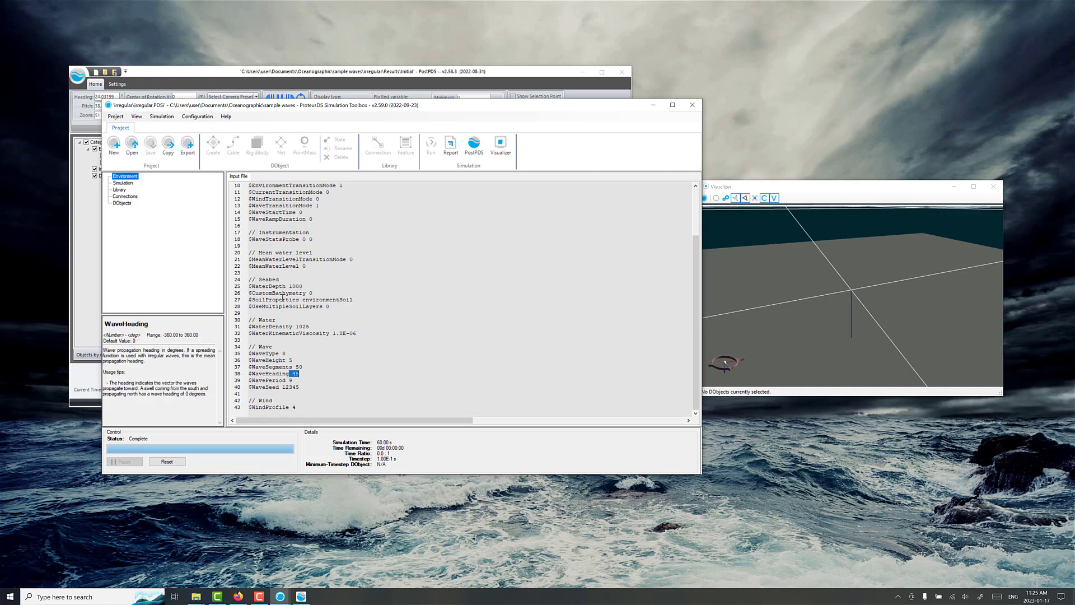
pyautogui.moveTo(238, 105); pyautogui.dragTo(451, 192)
pyautogui.click(242, 315)
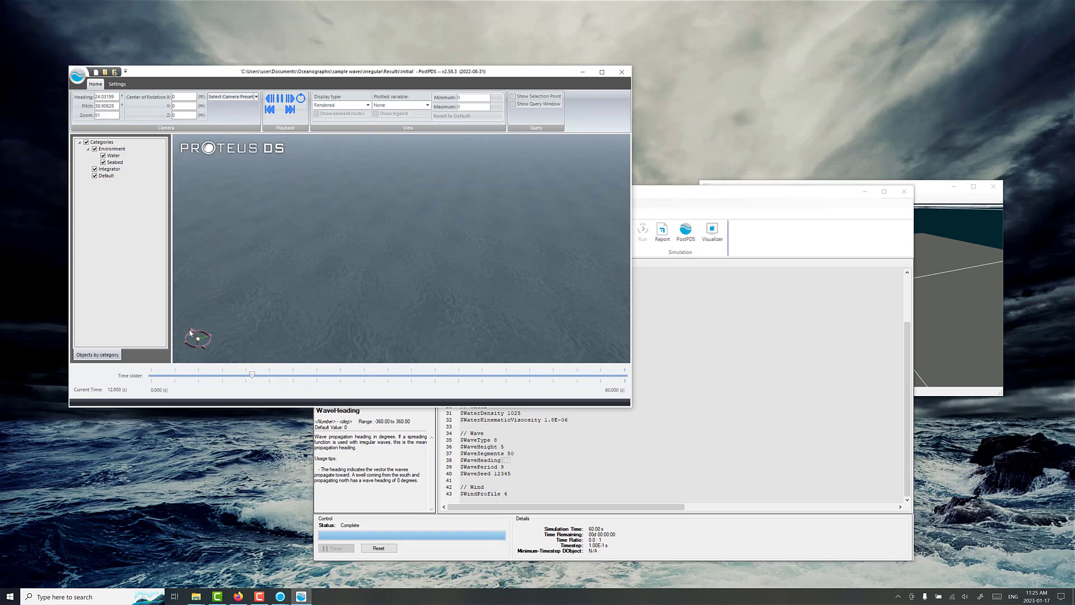
# Step: Set the display type to Engineering and view the wave surface grid from a low angle
pyautogui.click(336, 106)
pyautogui.click(336, 125)
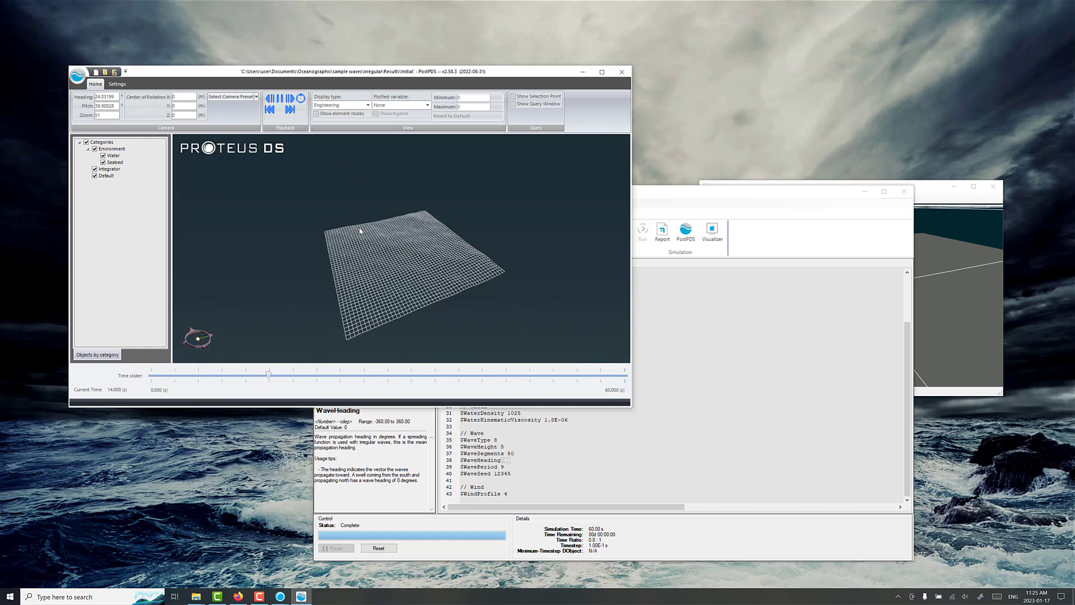
pyautogui.moveTo(360, 230); pyautogui.dragTo(360, 189)
pyautogui.moveTo(348, 278); pyautogui.dragTo(359, 277)
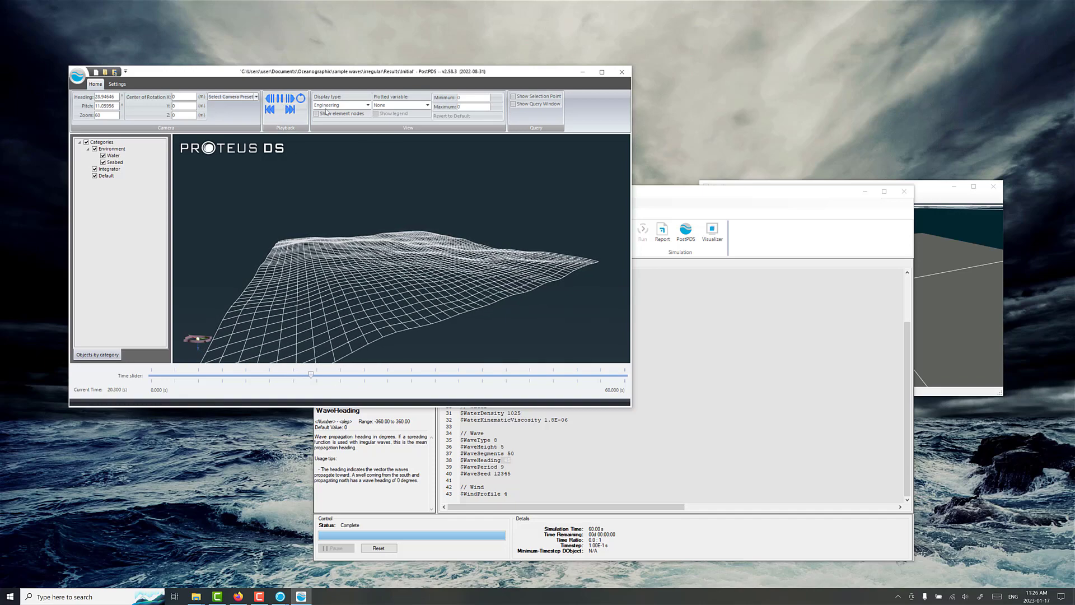
# Step: Pause playback, scrub the results to about 57 s and examine the irregular wave grid from another heading
pyautogui.press('space')
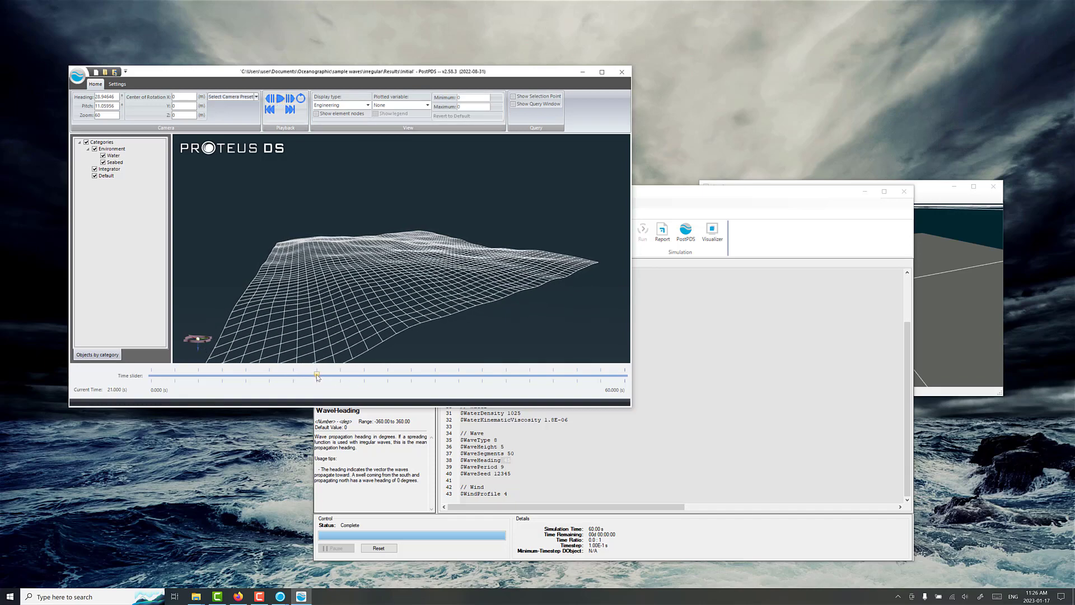
pyautogui.moveTo(317, 377); pyautogui.dragTo(604, 374)
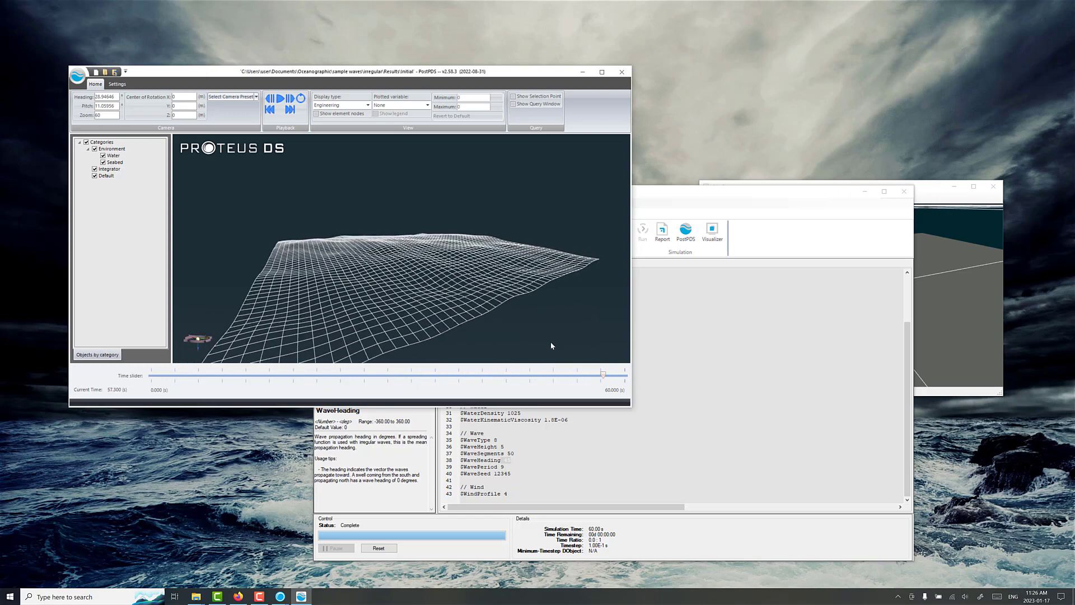
pyautogui.moveTo(497, 281); pyautogui.dragTo(436, 271)
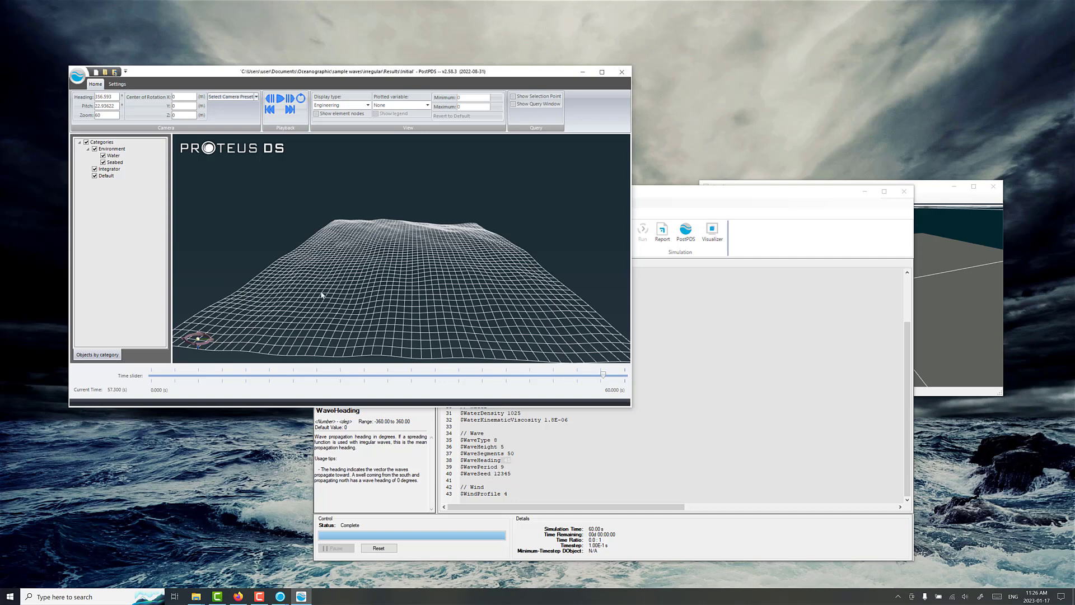
# Step: Reset the irregular simulation in the Simulation Toolbox, erasing its generated results
pyautogui.click(496, 473)
pyautogui.click(379, 548)
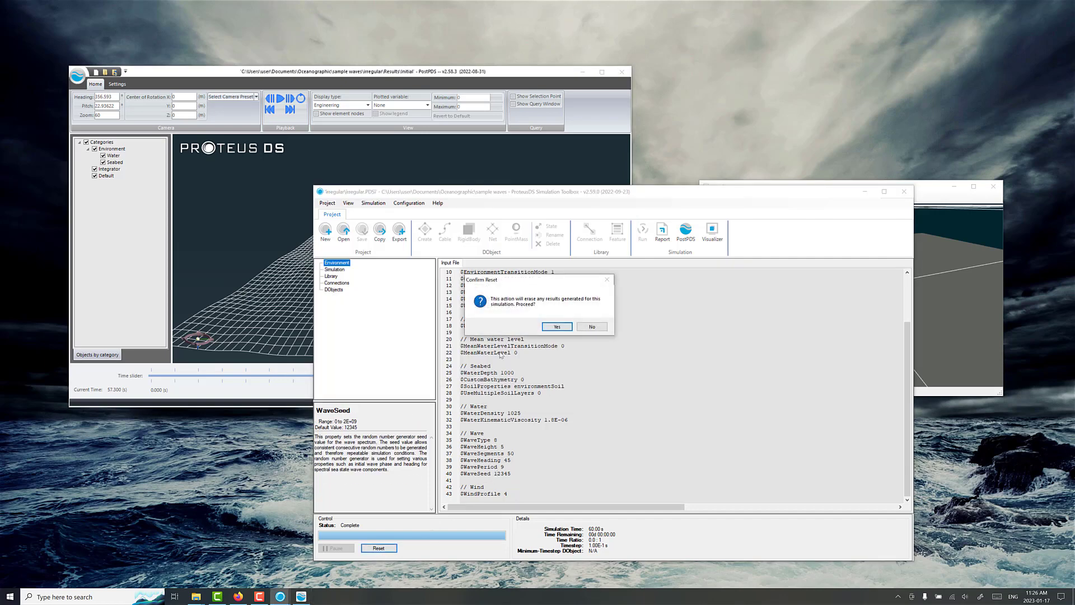
pyautogui.click(557, 326)
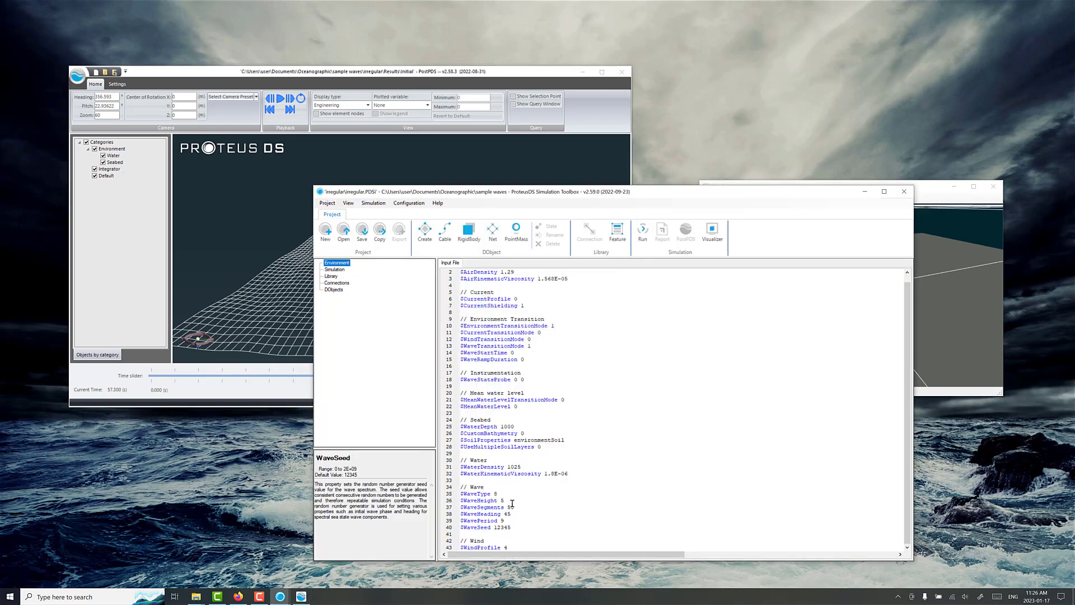
# Step: Set WaveSeed to 1111 in the Environment input file
pyautogui.doubleClick(517, 528)
pyautogui.click(498, 529)
pyautogui.write('1')
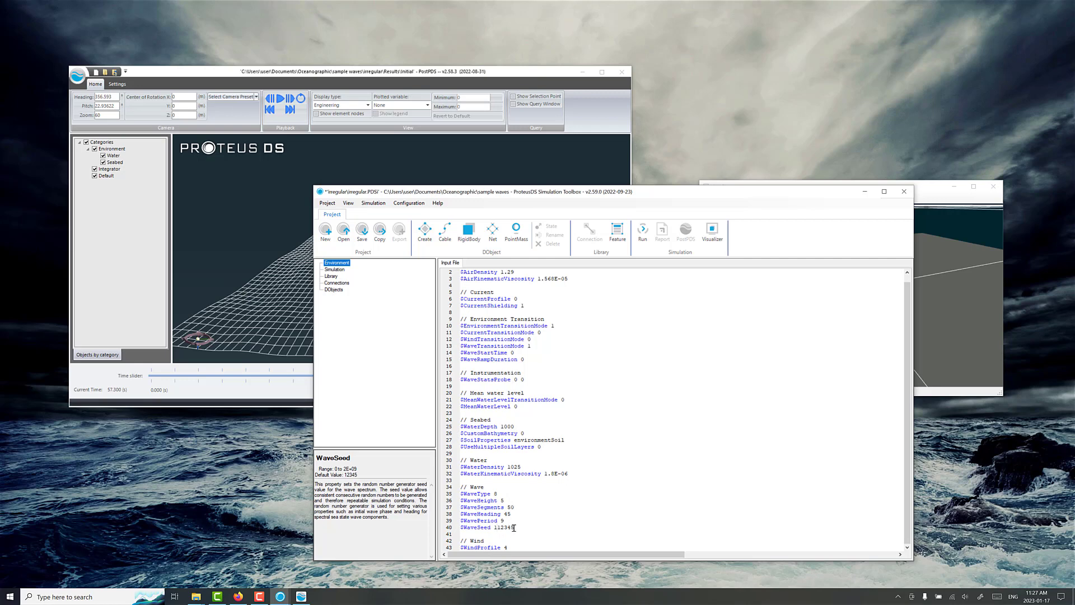
pyautogui.press('BackSpace')
pyautogui.press('BackSpace')
pyautogui.press('BackSpace')
pyautogui.write('11')
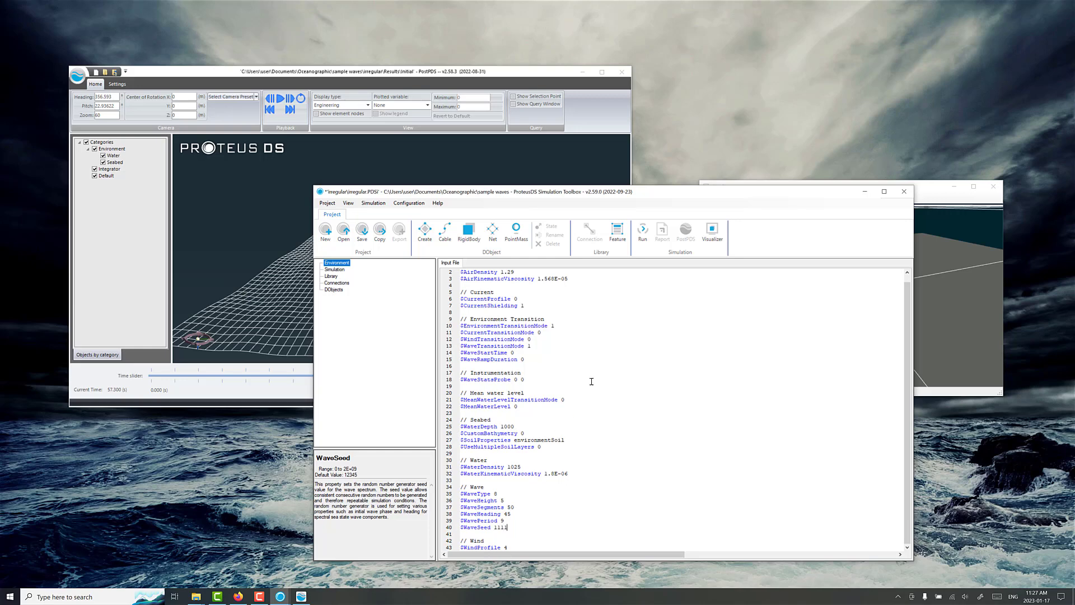
# Step: Rerun the simulation with the edited input file and load the new results in PostPDS in place of the previous ones
pyautogui.click(643, 234)
pyautogui.click(579, 331)
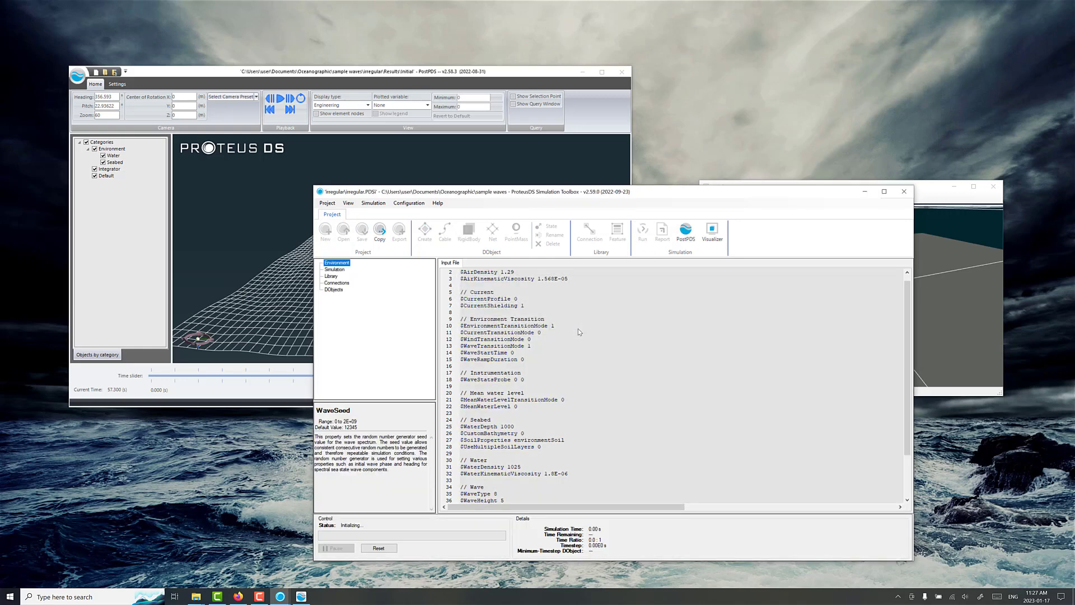
pyautogui.click(342, 167)
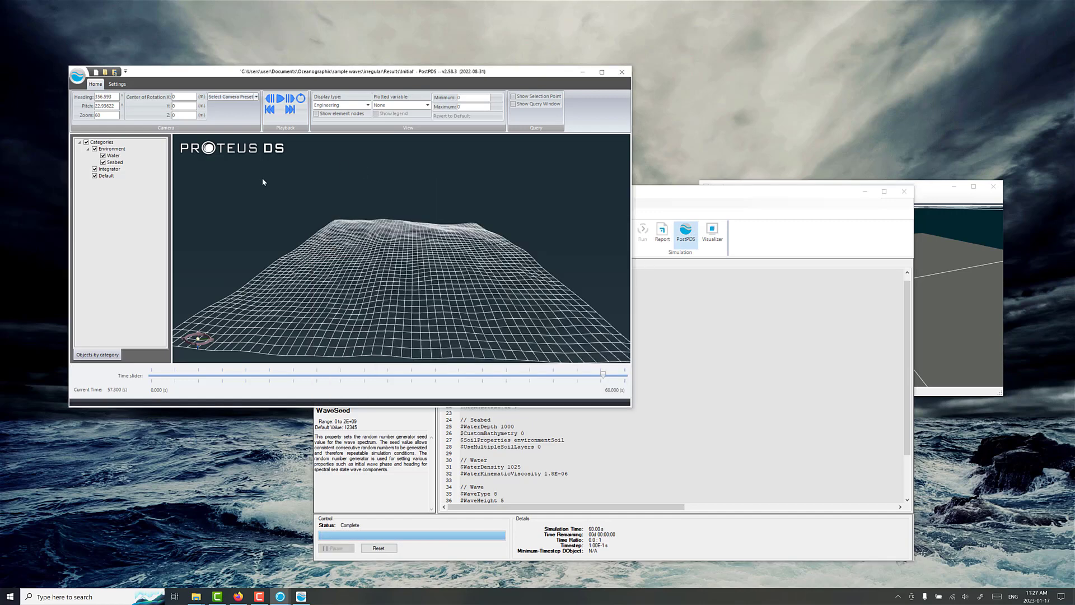
pyautogui.click(116, 73)
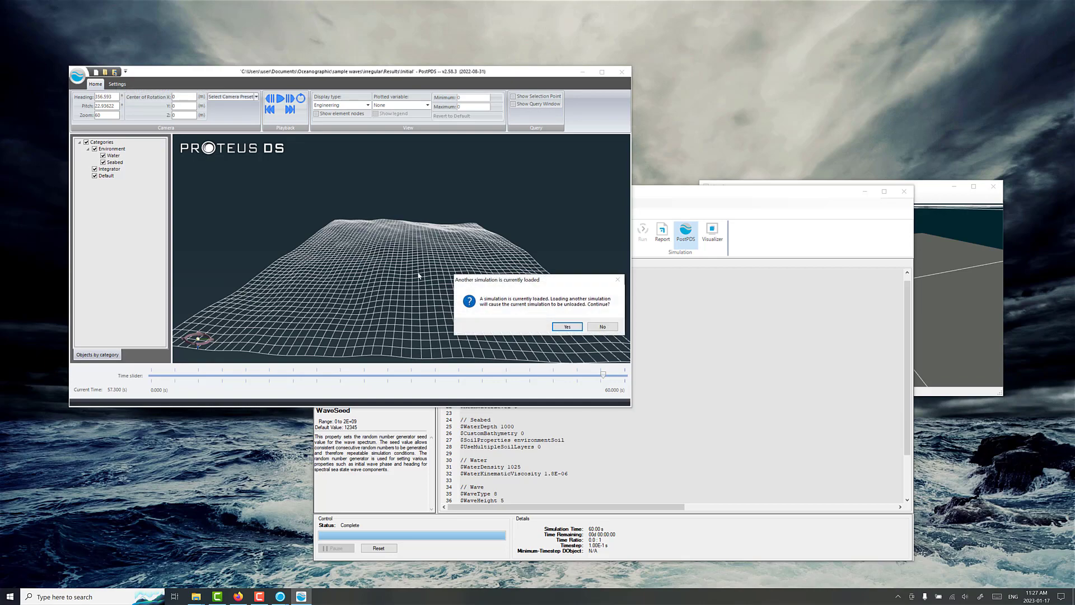
pyautogui.press('Return')
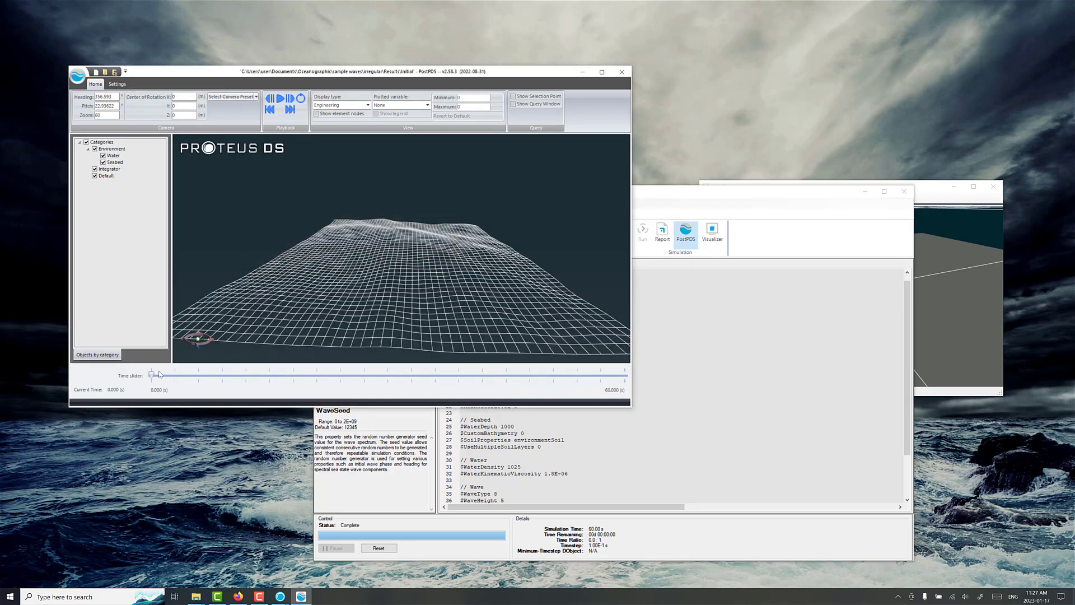
# Step: Scrub the new results from the start to about 59 s to examine how the reseeded waves evolve
pyautogui.moveTo(152, 375); pyautogui.dragTo(577, 376)
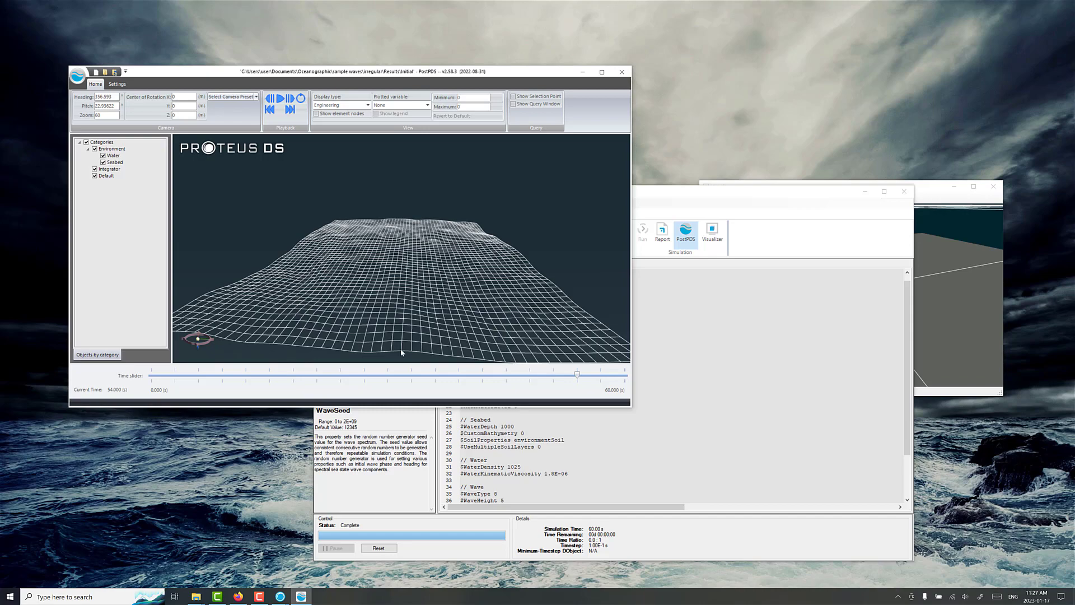
pyautogui.moveTo(577, 375); pyautogui.dragTo(619, 375)
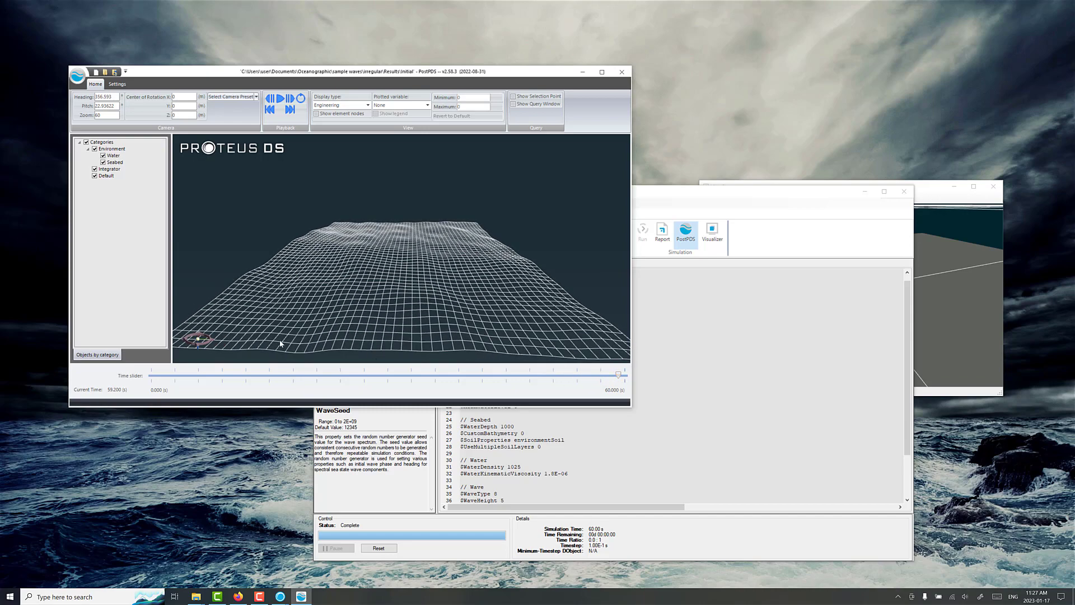